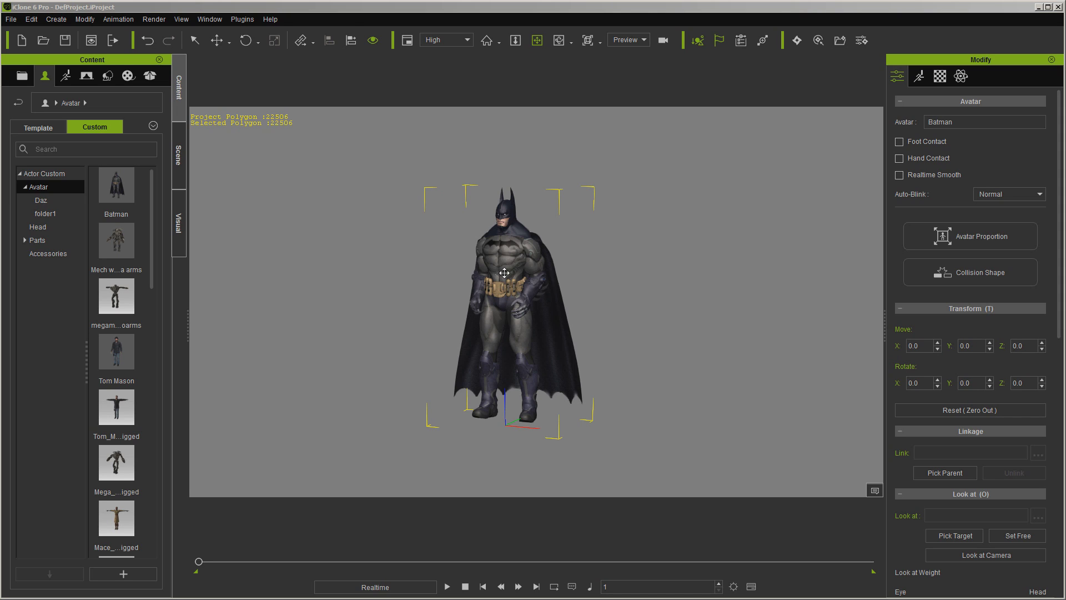
Select the batcape_pinned accessory under Batman in the scene list and widen the Name column.
right_click_drag(504, 271, 522, 271)
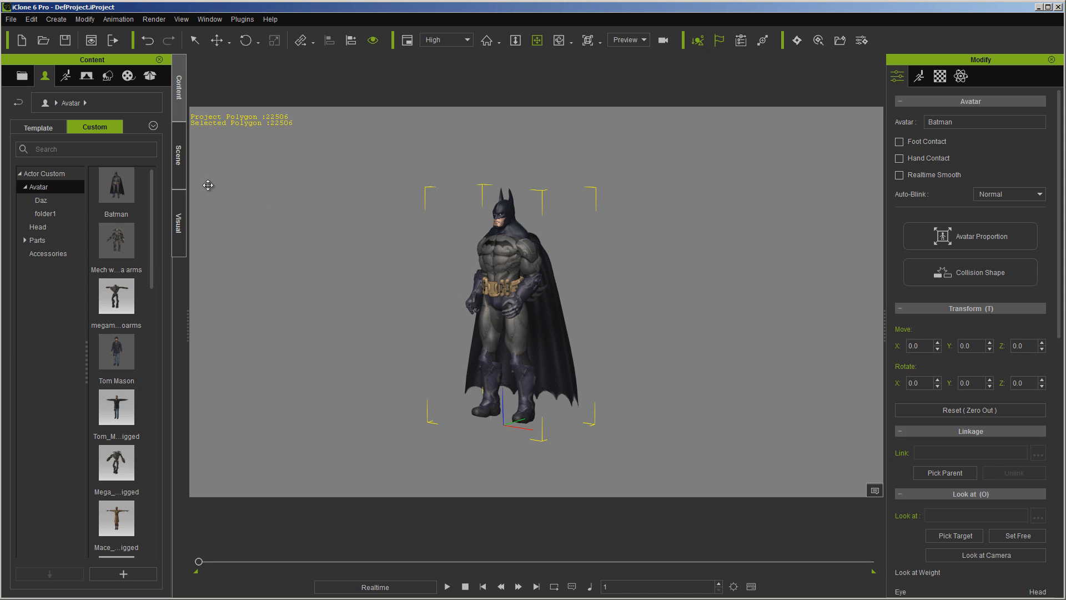
left_click(178, 162)
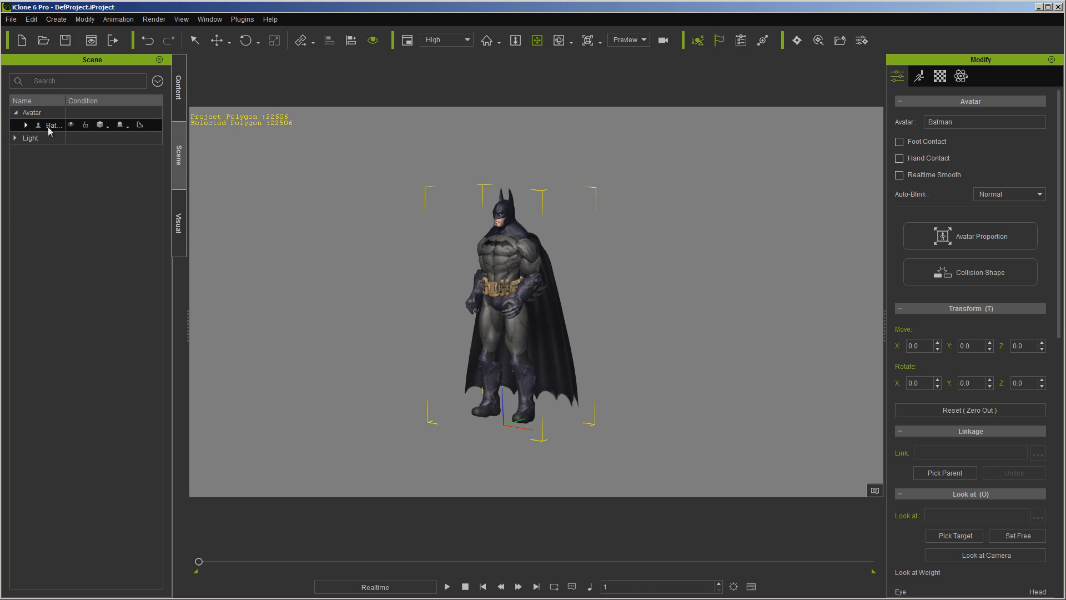
left_click(26, 125)
left_click(55, 137)
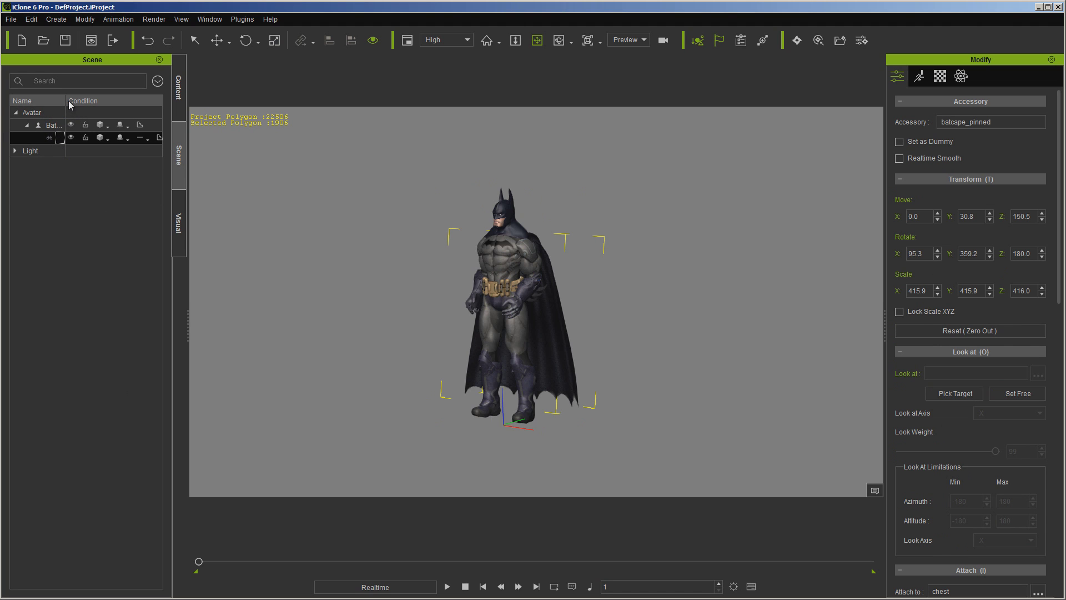
left_click_drag(66, 101, 95, 101)
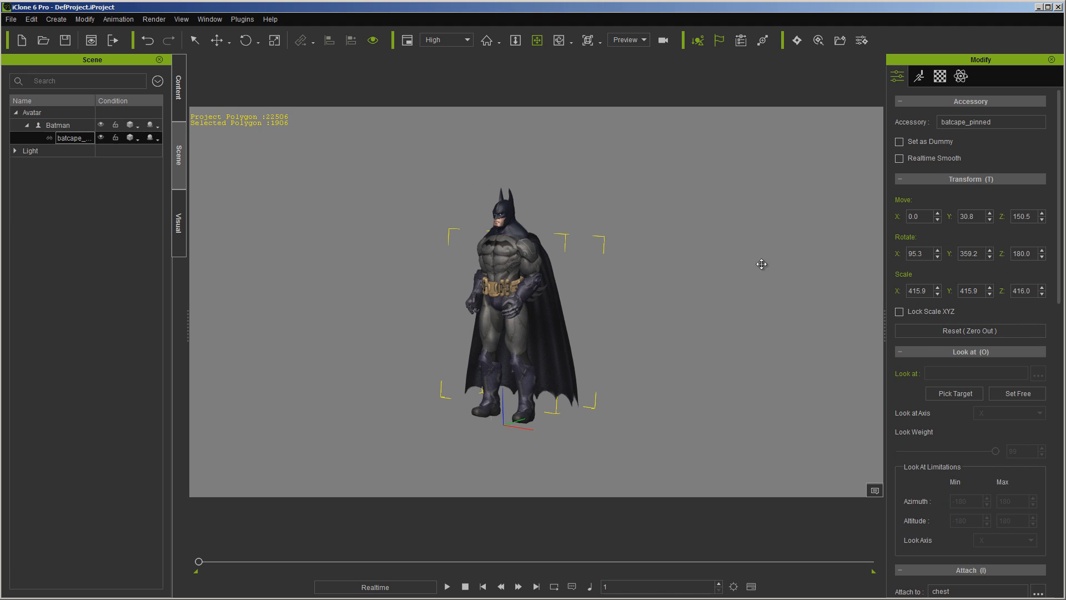
Activate physics on the cape as Soft Cloth and test-play the simulation.
left_click(959, 77)
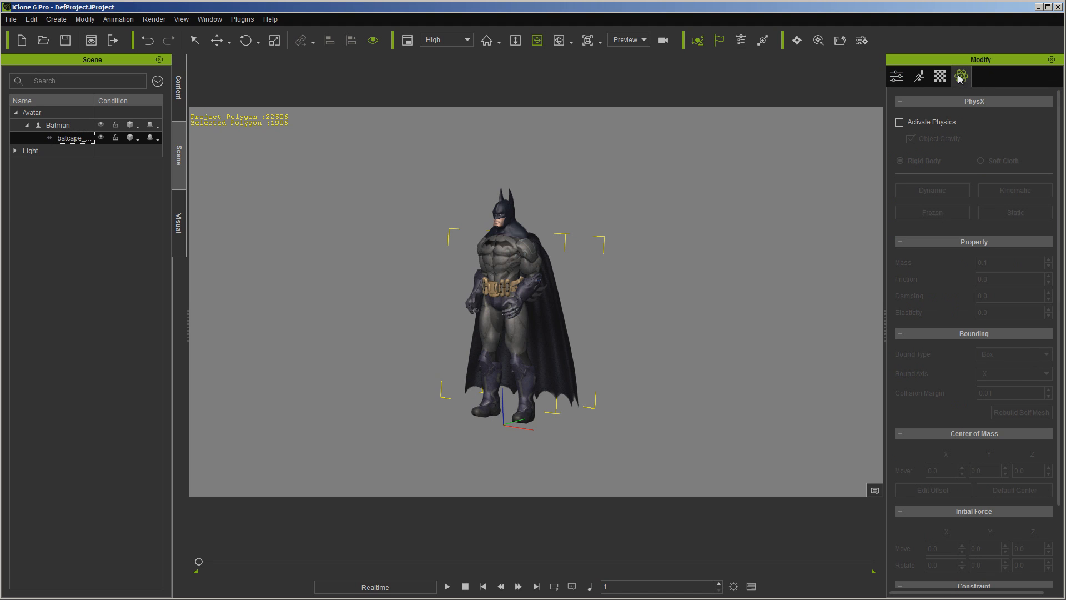
left_click(899, 122)
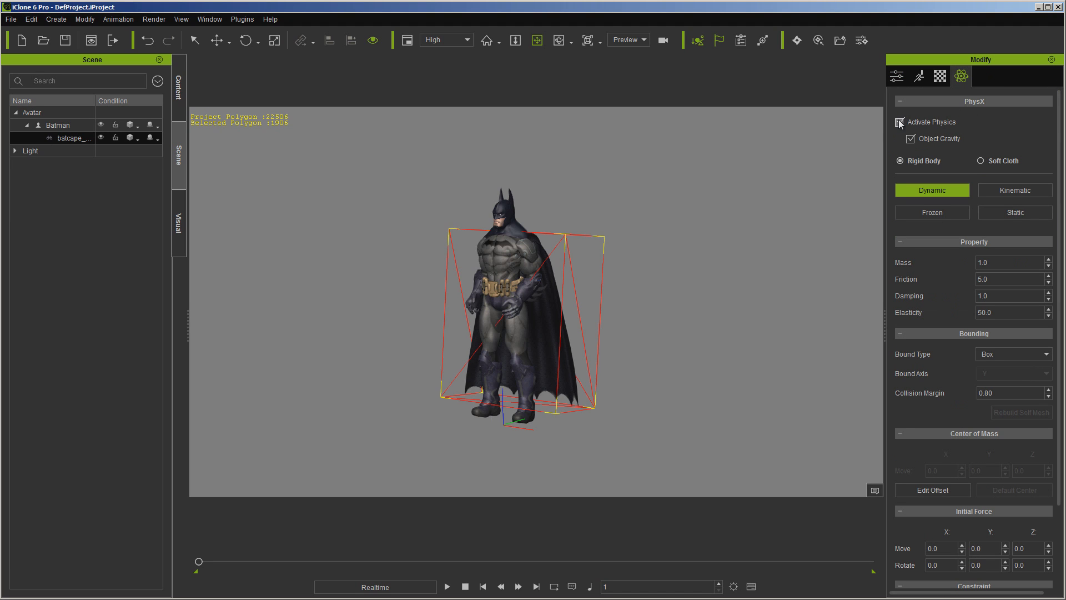
left_click(979, 161)
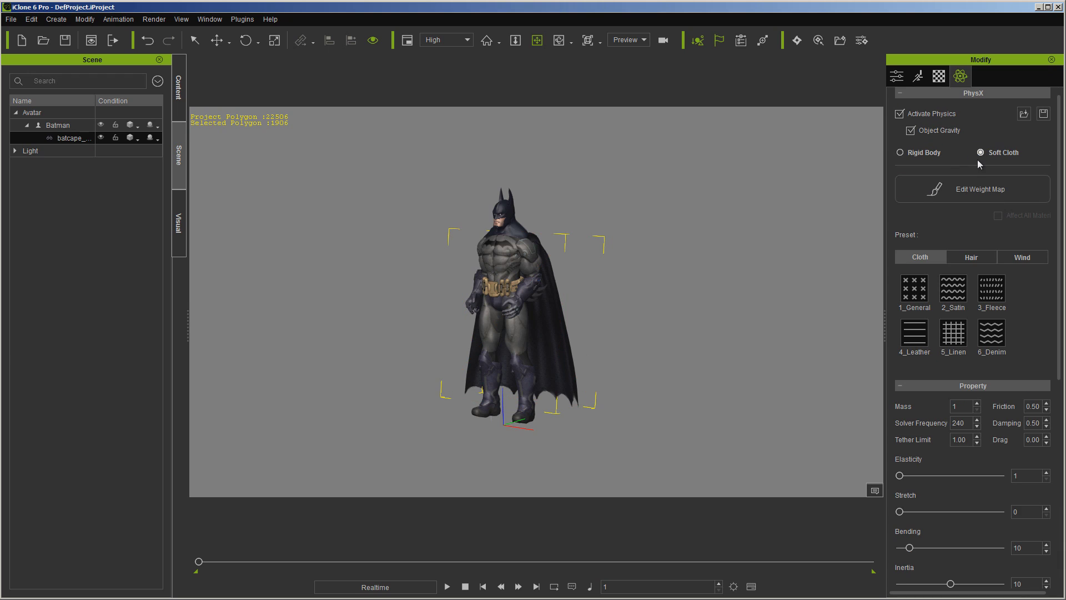
left_click(448, 587)
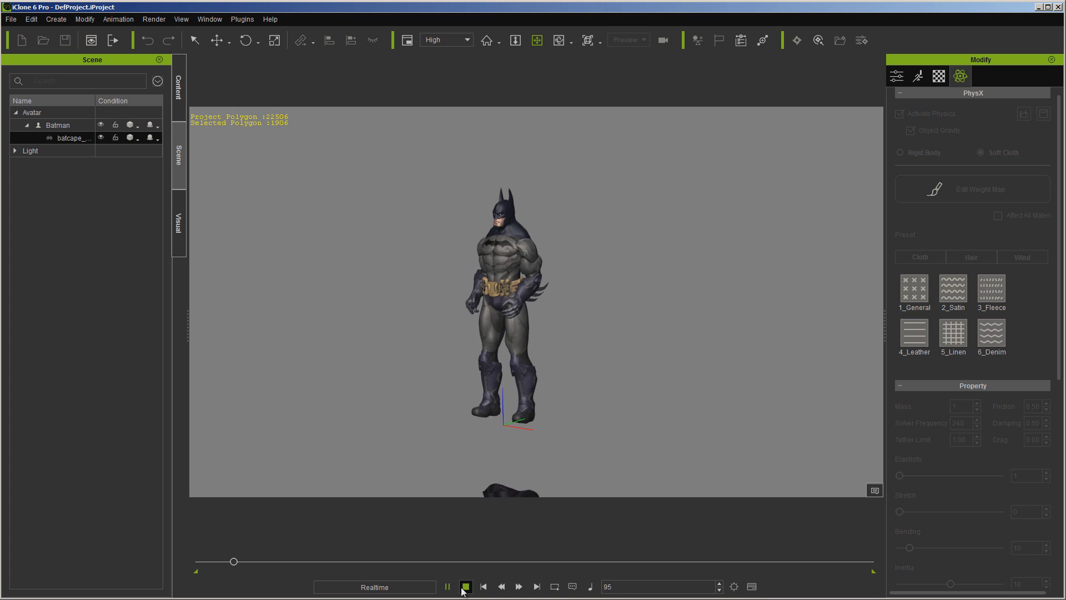
left_click(464, 587)
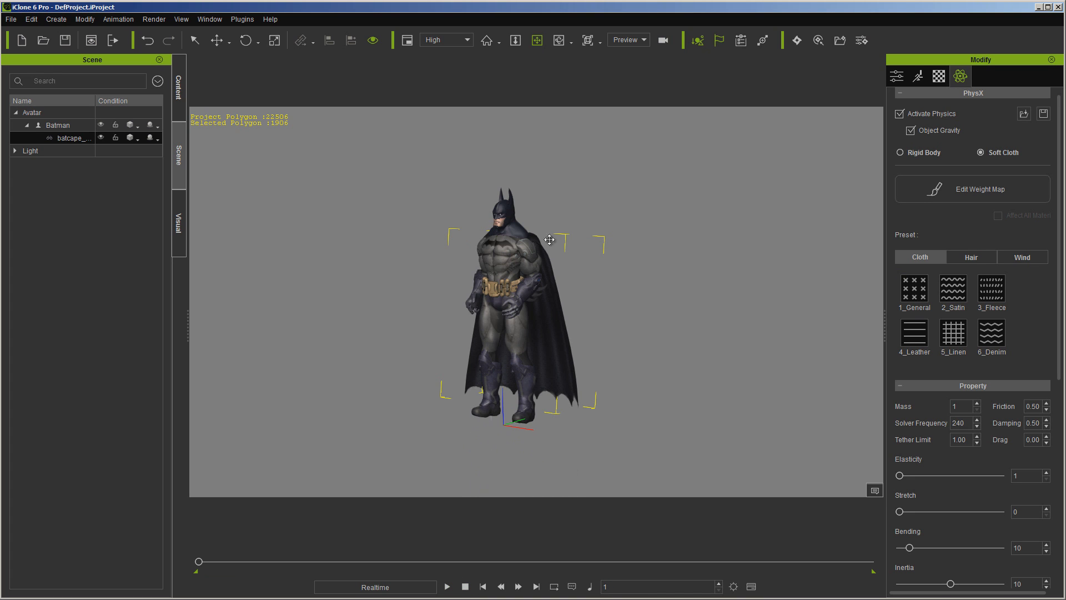
Load the image 743834240_WeightImage from the Pictures library as the weight map for the cape material.
left_click(994, 192)
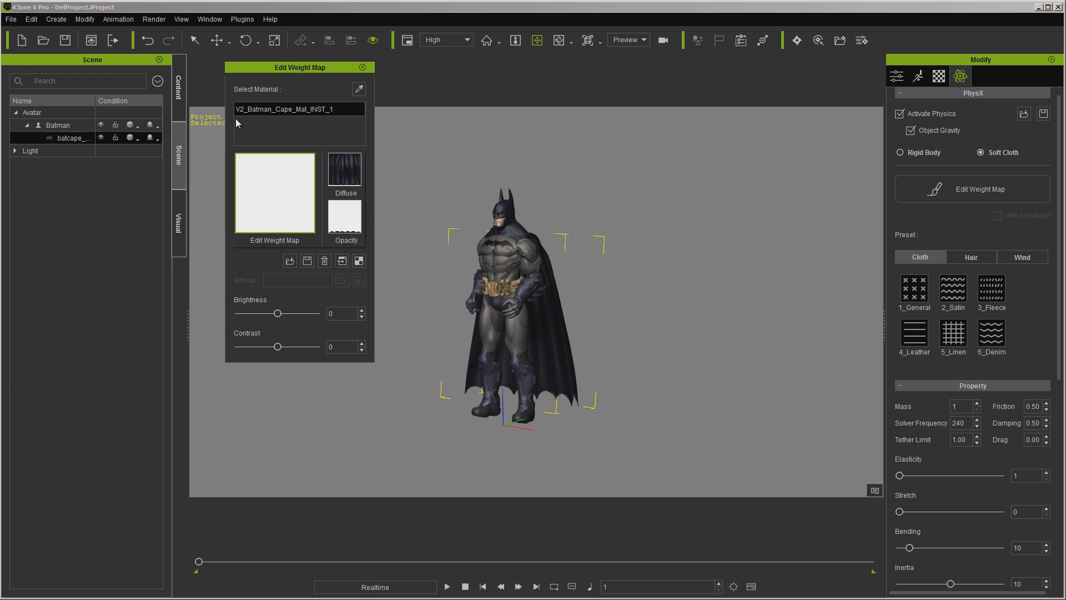
left_click_drag(288, 68, 730, 61)
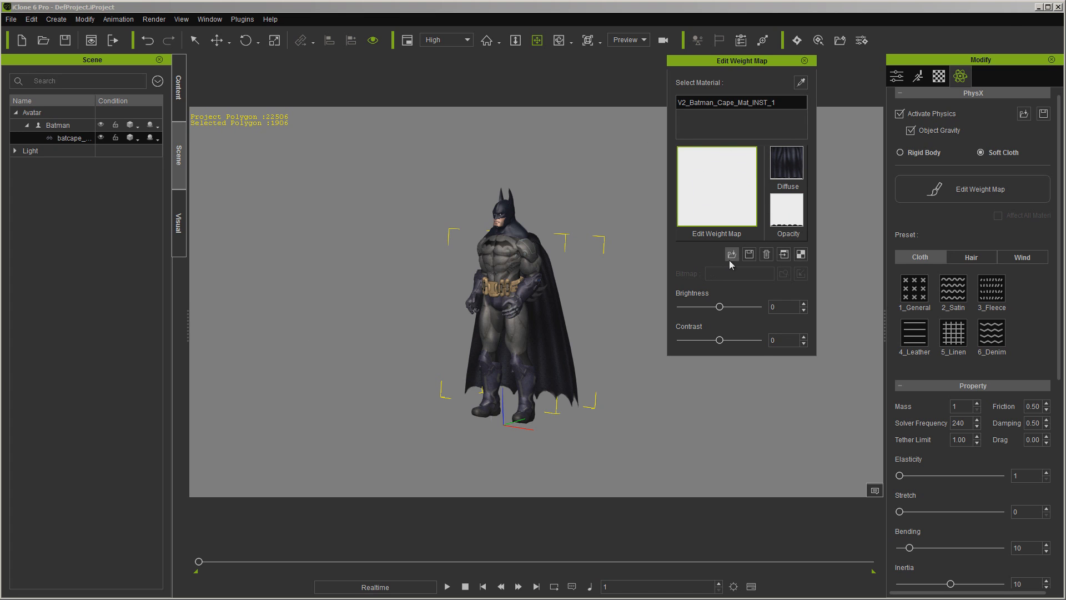
double_click(728, 207)
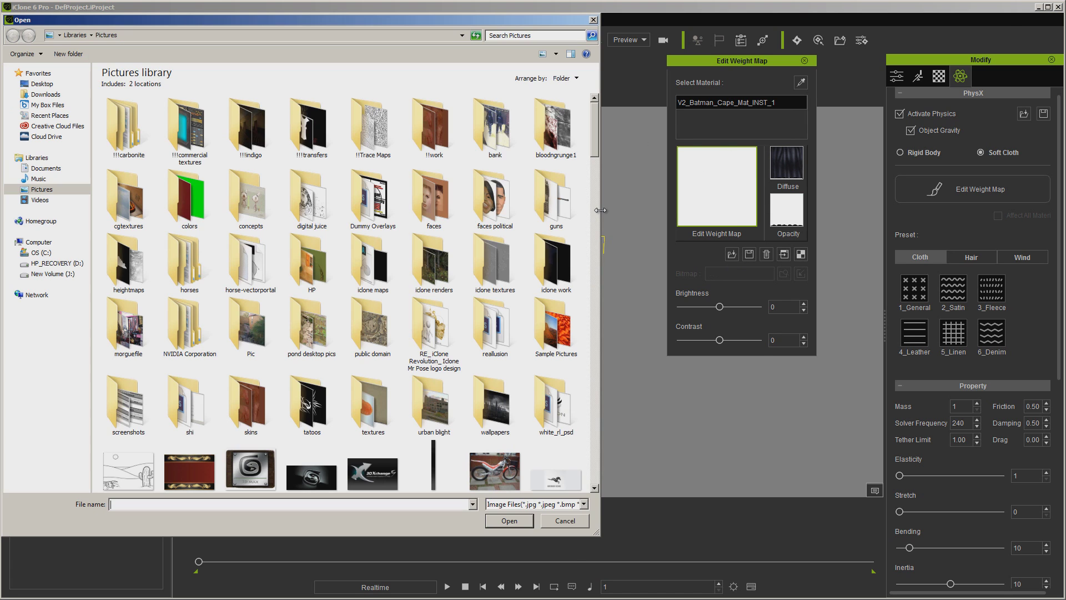
scroll(592, 446, "down", 5)
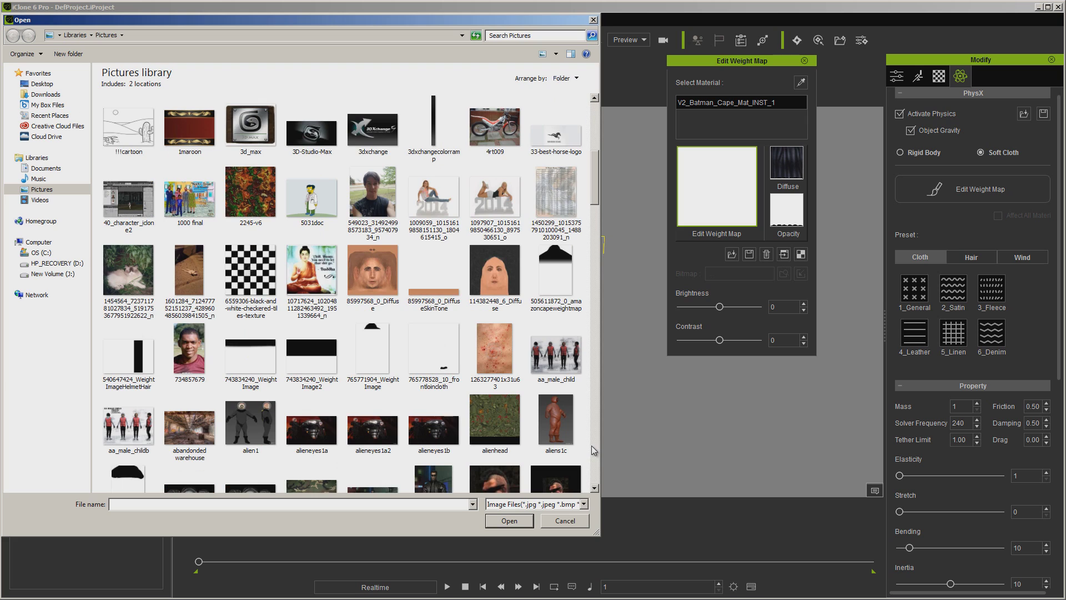
left_click(262, 356)
key("Return")
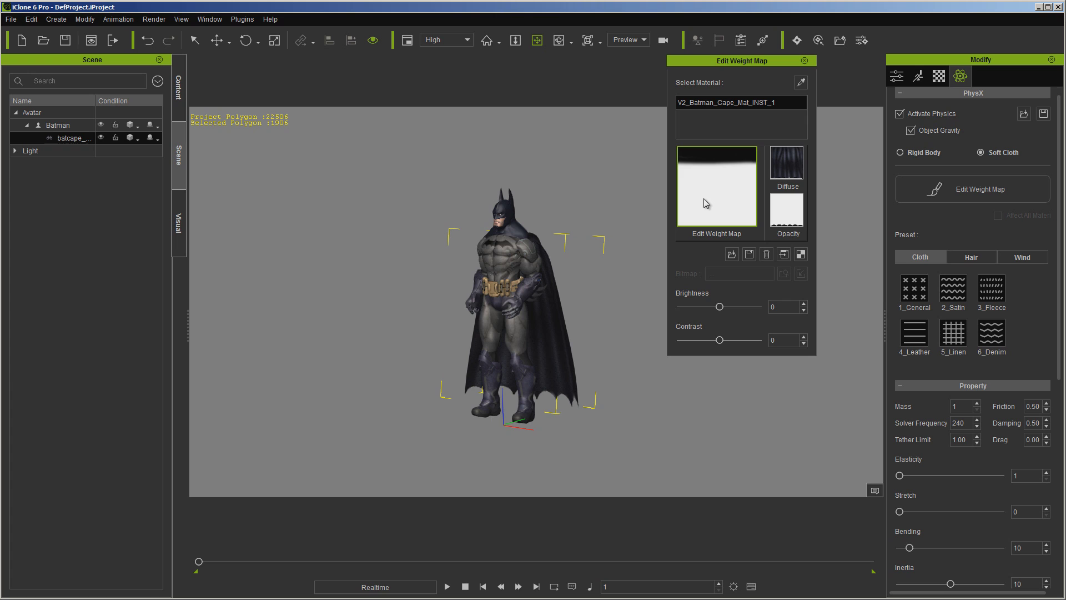
Play the cloth simulation with the weight map, close the weight map editor and examine the cape from the side and back.
left_click(447, 586)
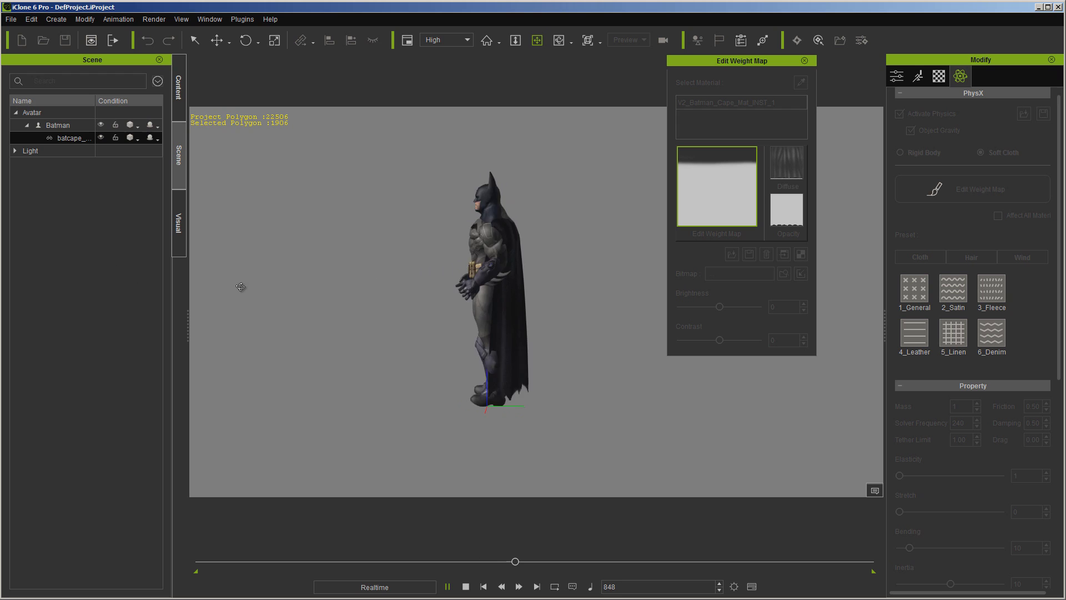
left_click(465, 587)
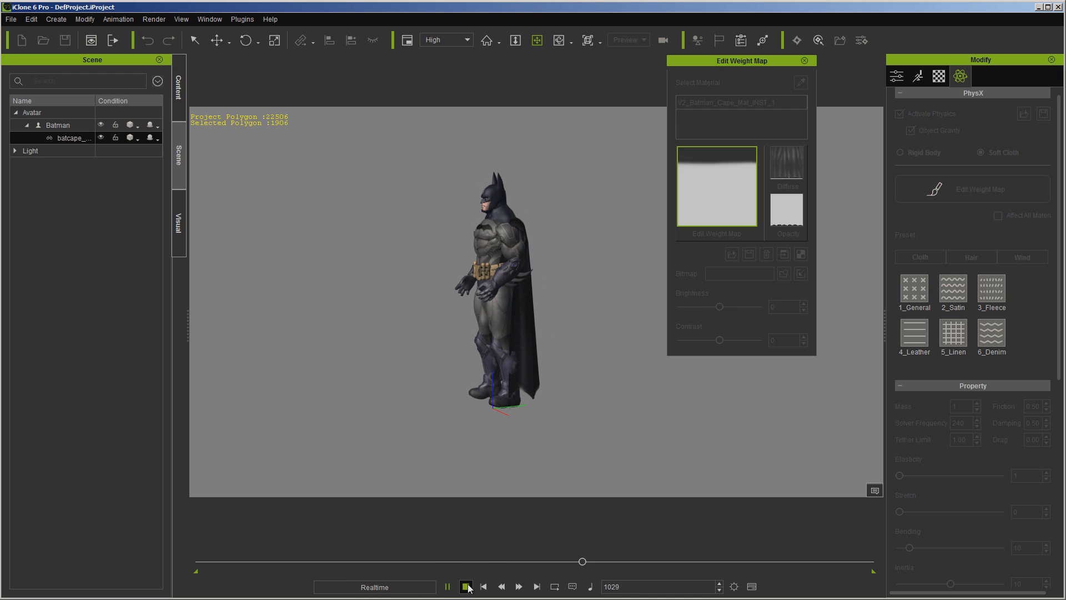
left_click(805, 60)
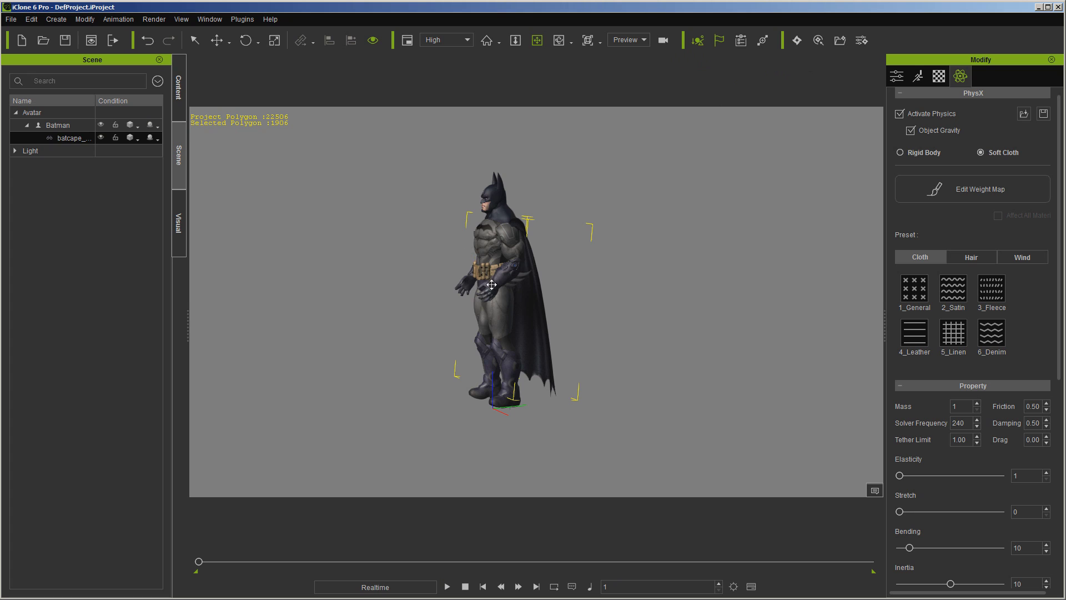
right_click_drag(492, 286, 240, 271)
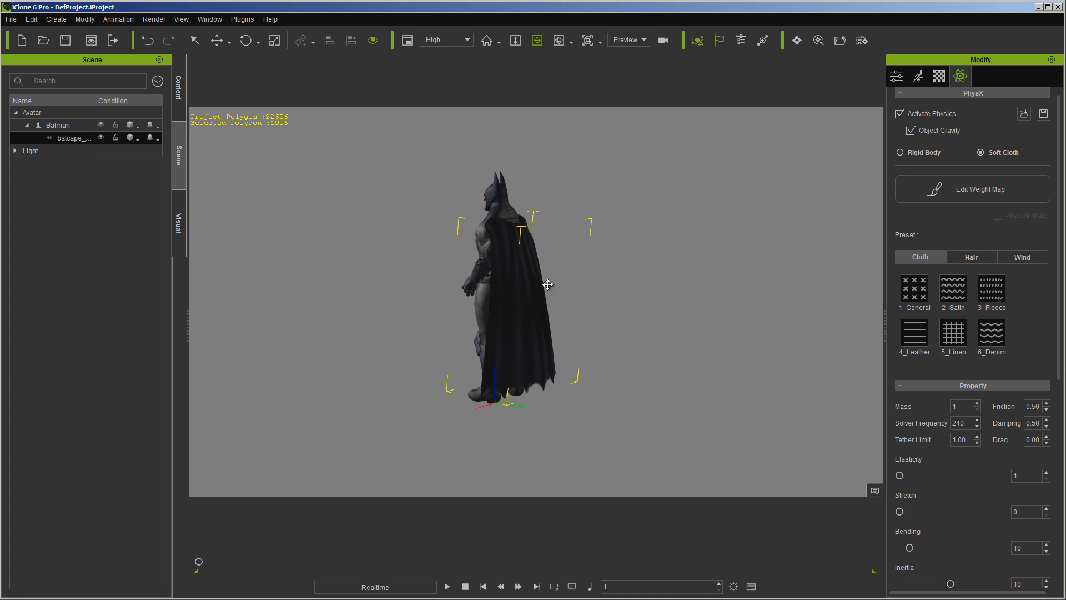
right_click_drag(509, 296, 352, 252)
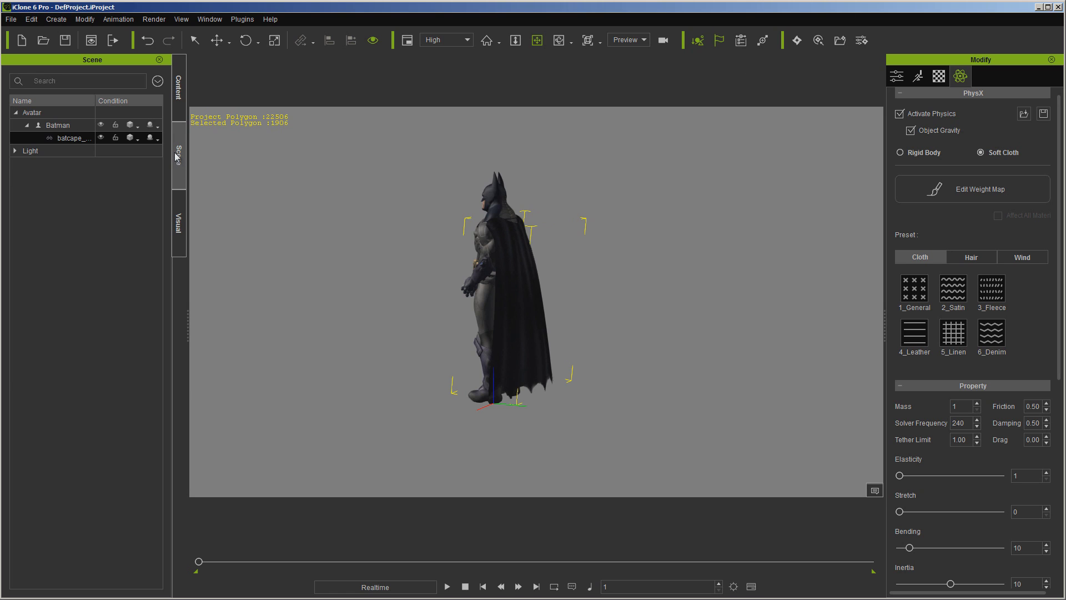
Apply the Punch_Combo motion from the iMotion_Kane Perform set to the Batman avatar.
left_click(178, 87)
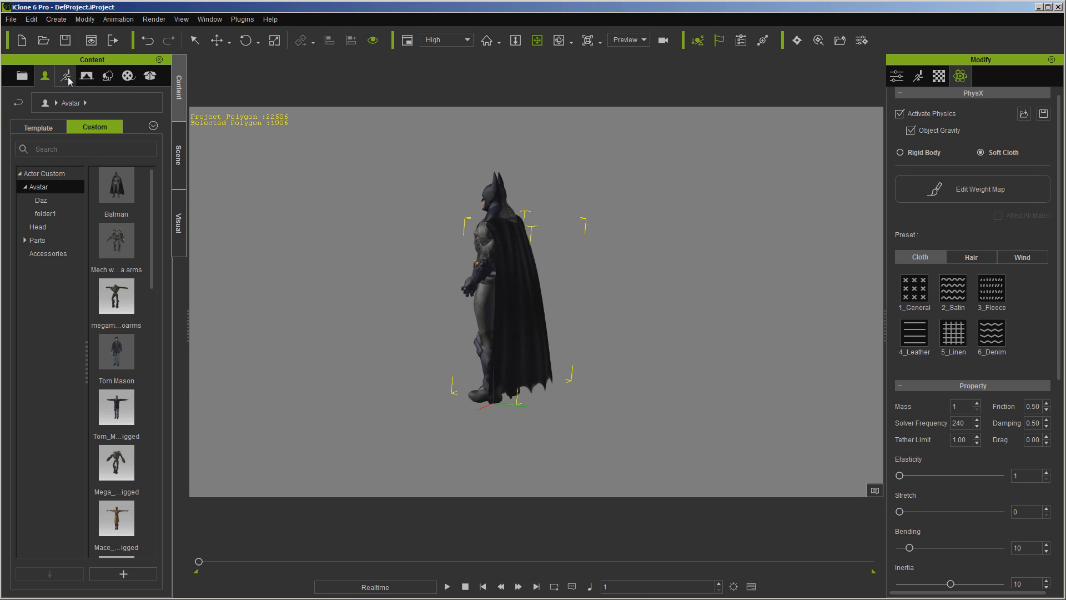
left_click(67, 78)
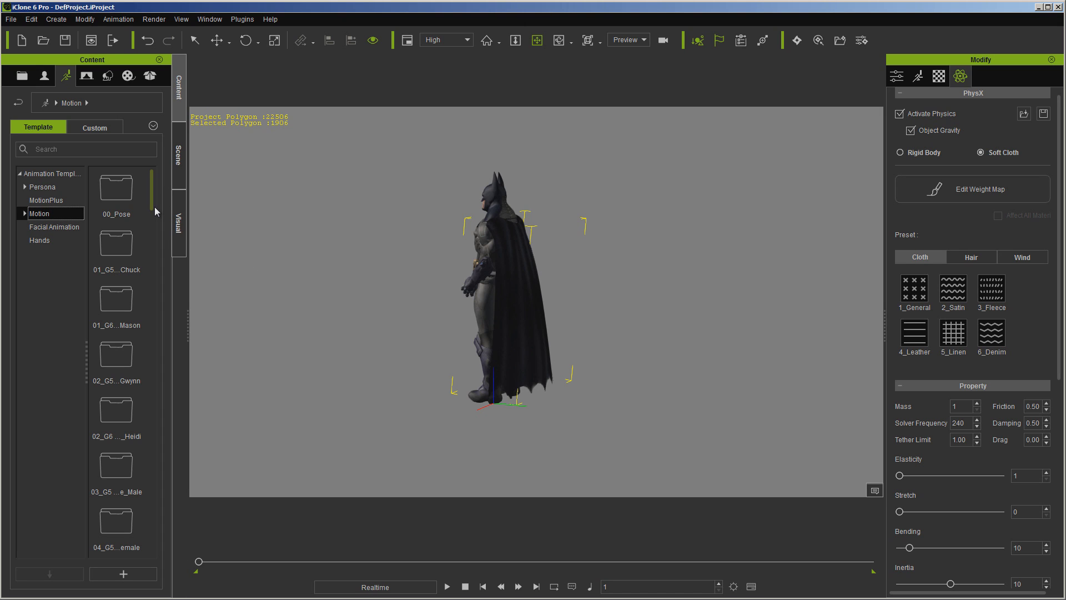
left_click_drag(155, 207, 140, 373)
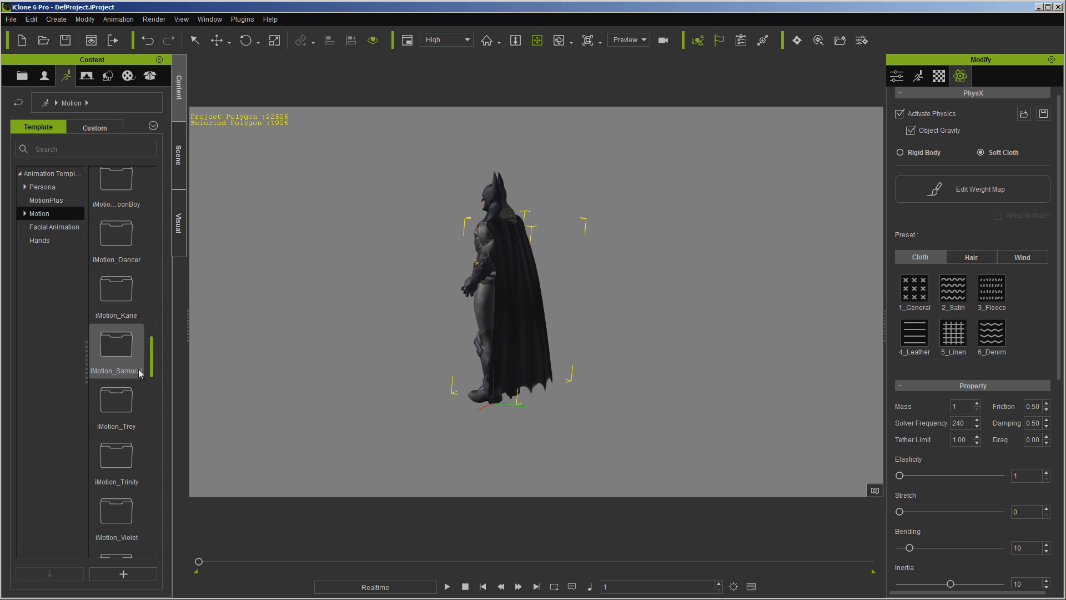
double_click(113, 299)
double_click(113, 294)
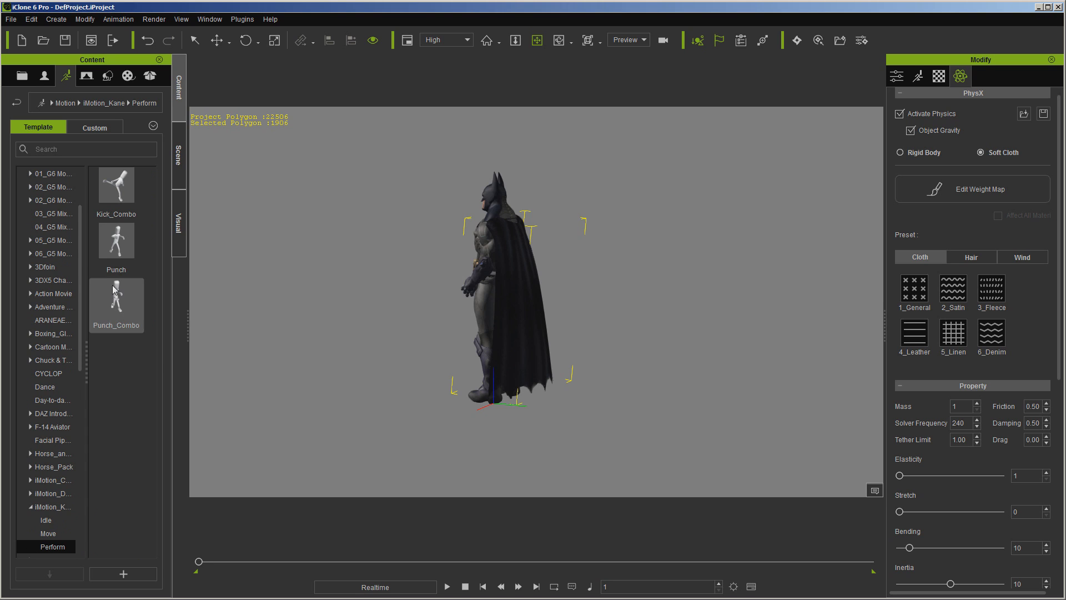
double_click(112, 285)
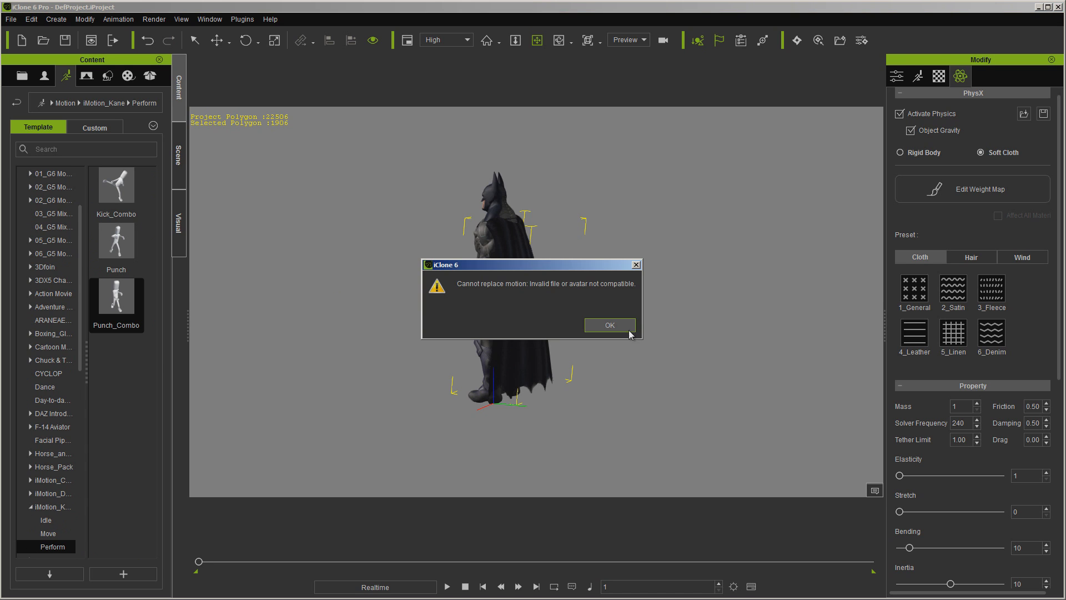
left_click(601, 329)
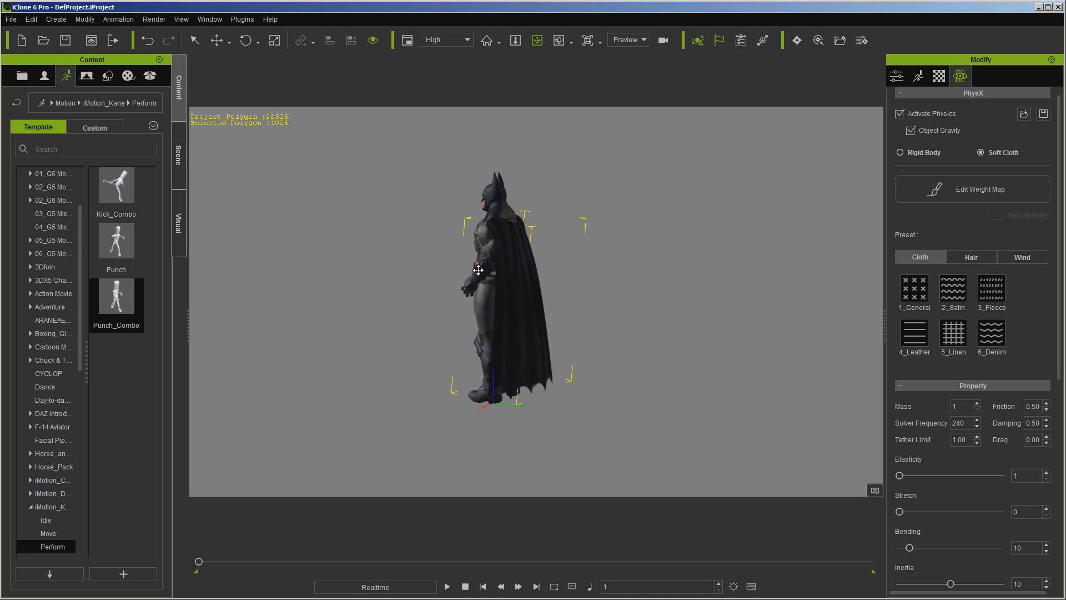
left_click(478, 271)
double_click(116, 297)
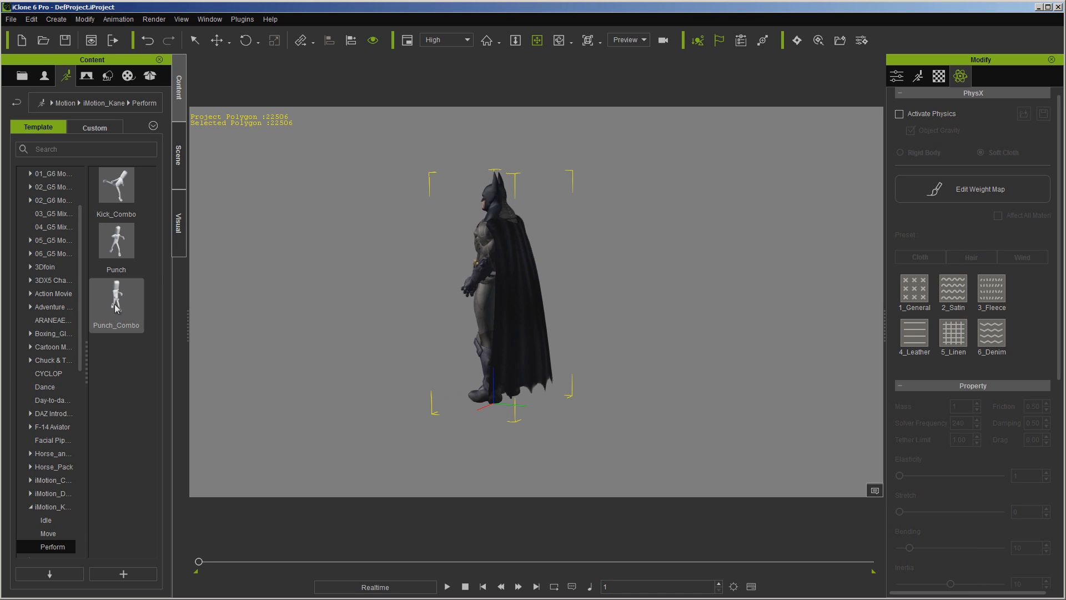
Play the punch motion to examine how the cape moves against the body, and stop playback.
right_click_drag(466, 340, 511, 464)
left_click(447, 587)
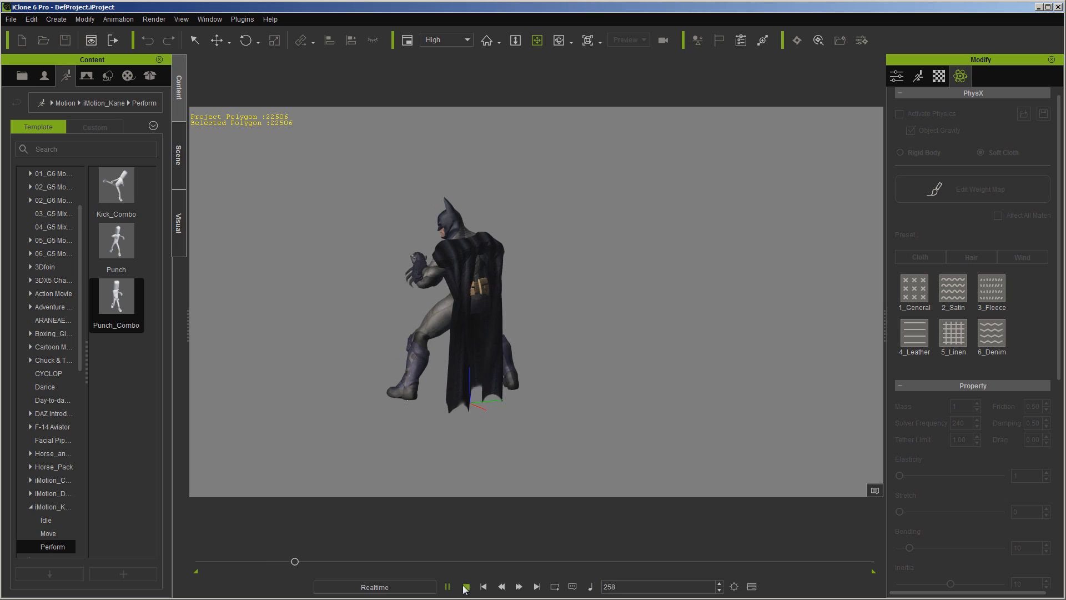
key("ctrl+space")
Turn on collision for the Batman avatar and activate the Capsule collision shape on the abdomen part.
left_click(898, 80)
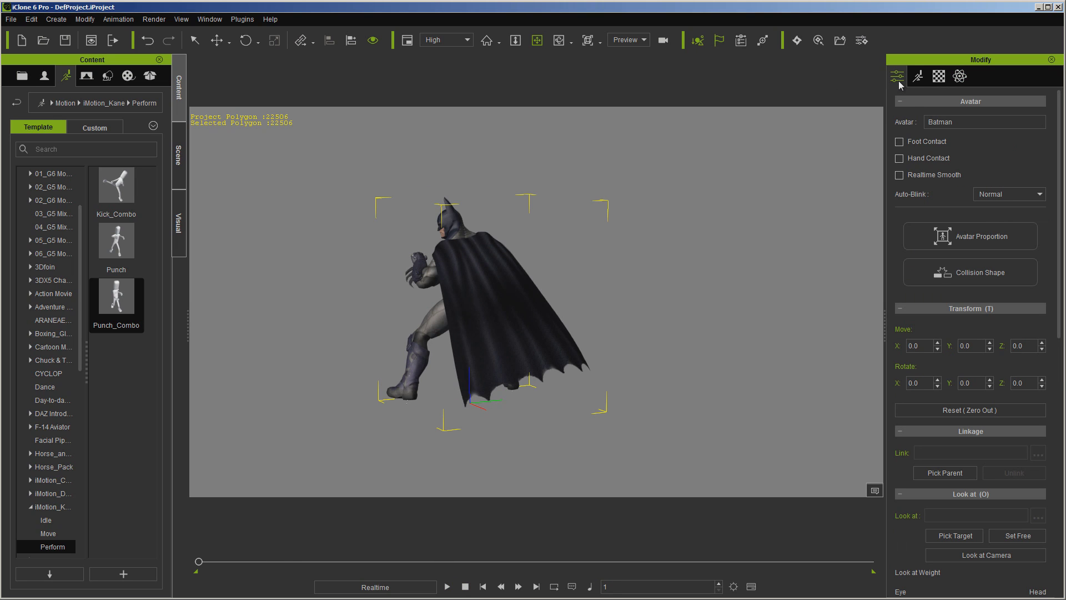
left_click(958, 272)
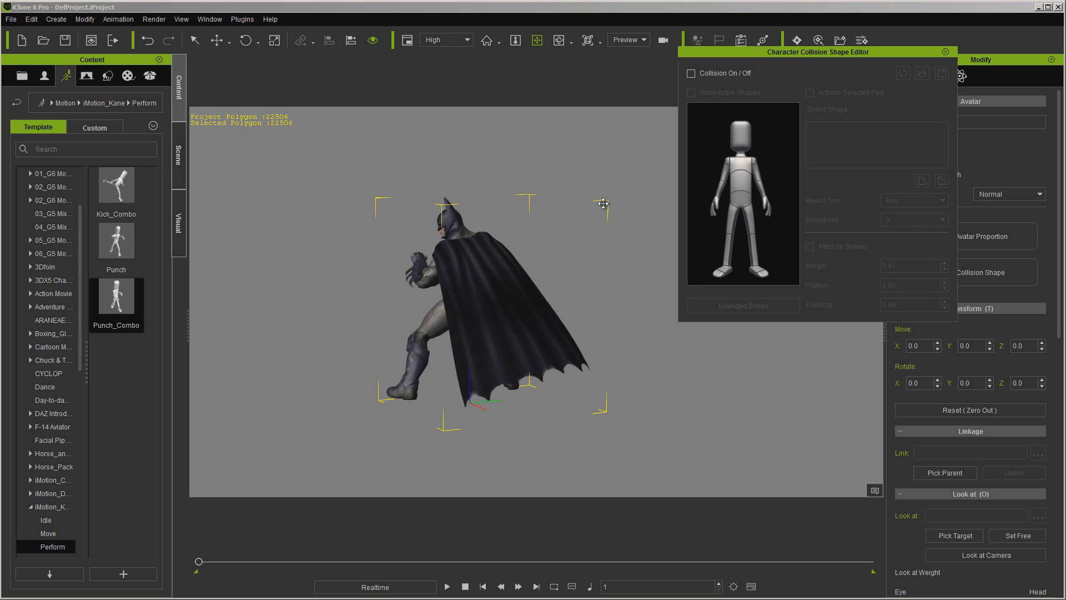
left_click_drag(817, 52, 779, 112)
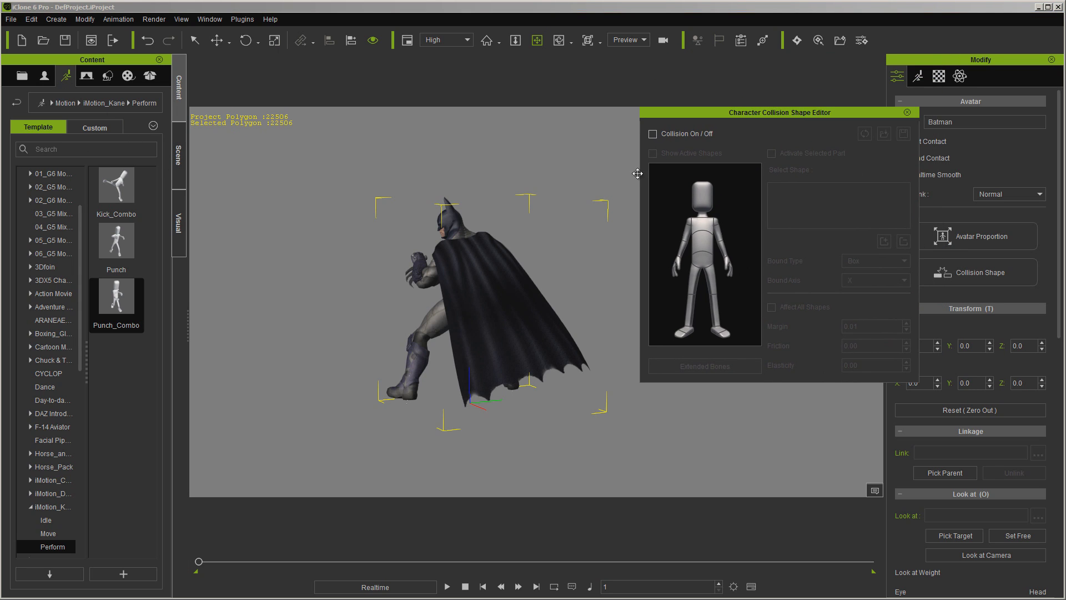
left_click(653, 135)
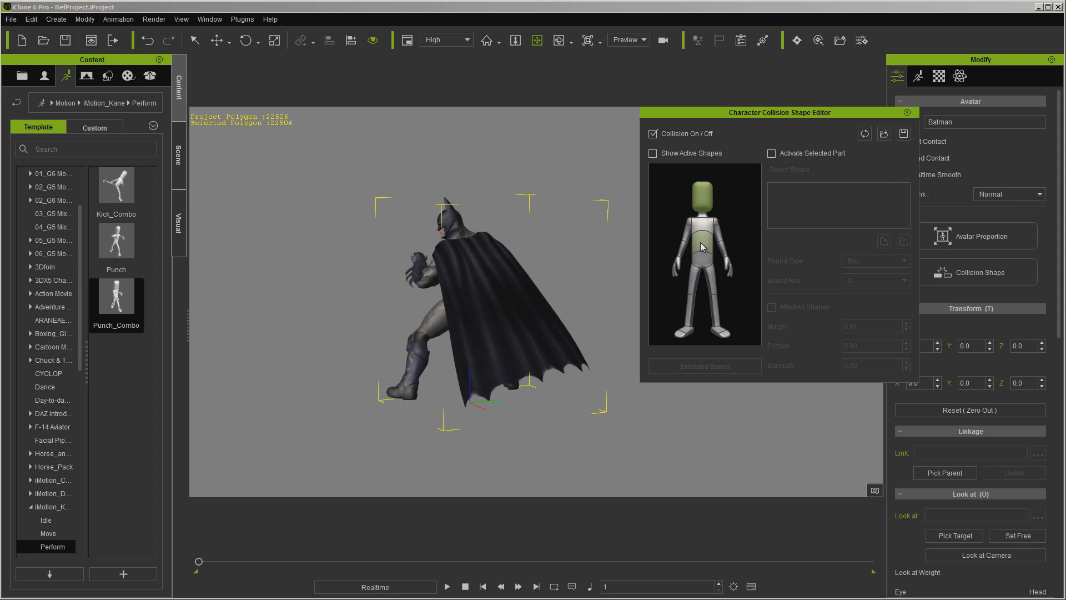
left_click(700, 242)
left_click(772, 153)
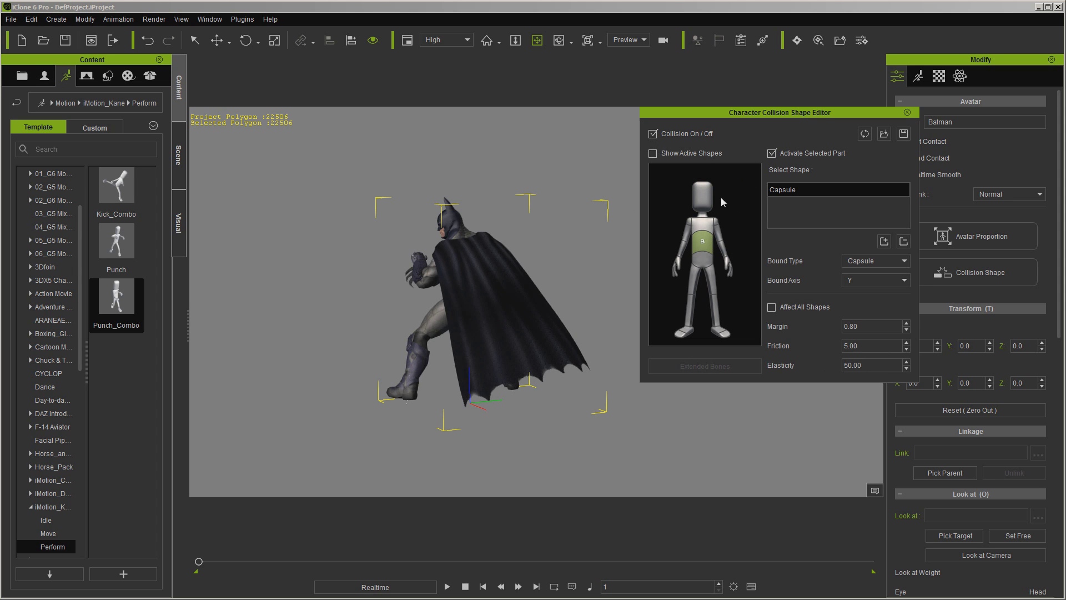
left_click(703, 225)
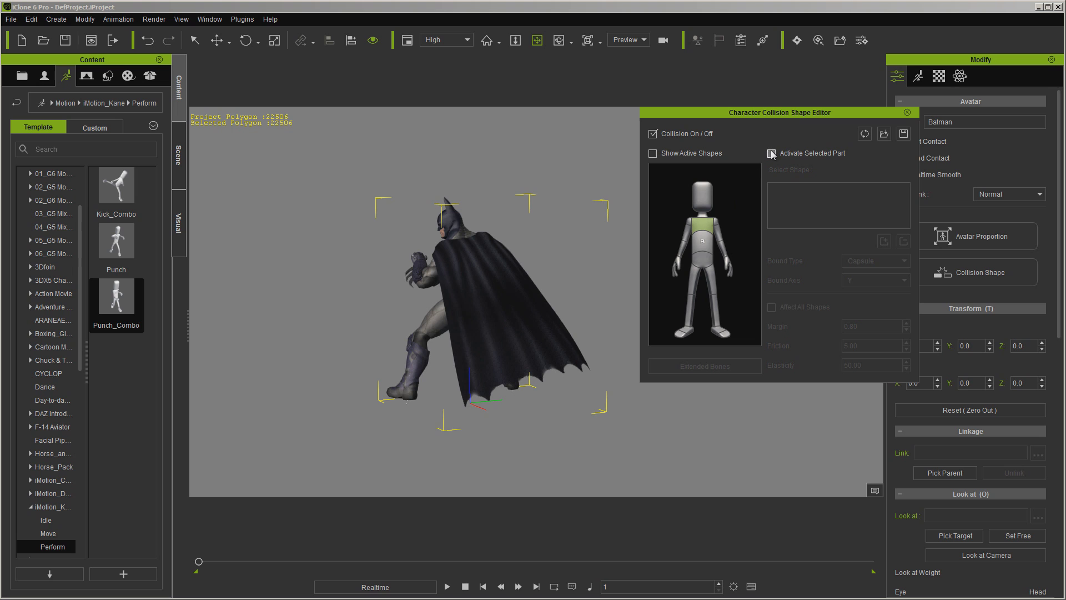
left_click(772, 154)
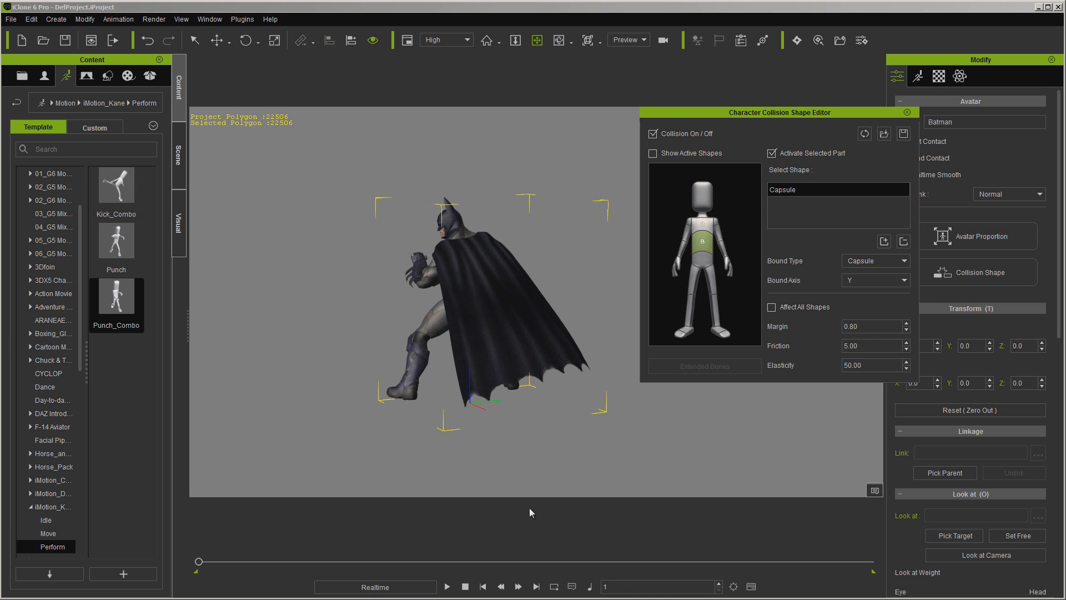
Play the punch motion to examine how the cape reacts to the abdomen capsule, and stop playback.
left_click(447, 586)
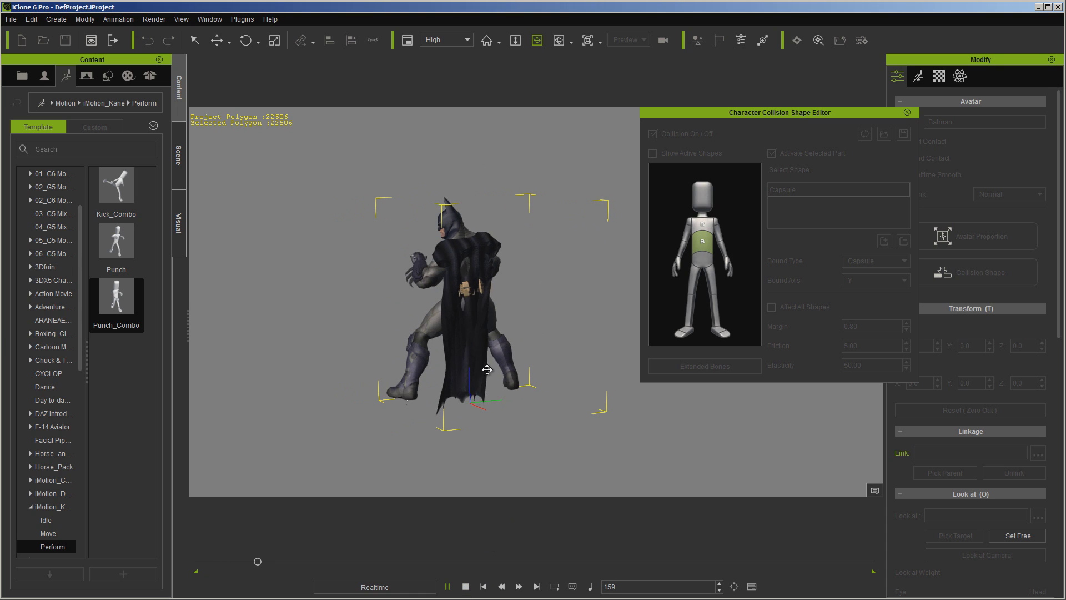
left_click(465, 586)
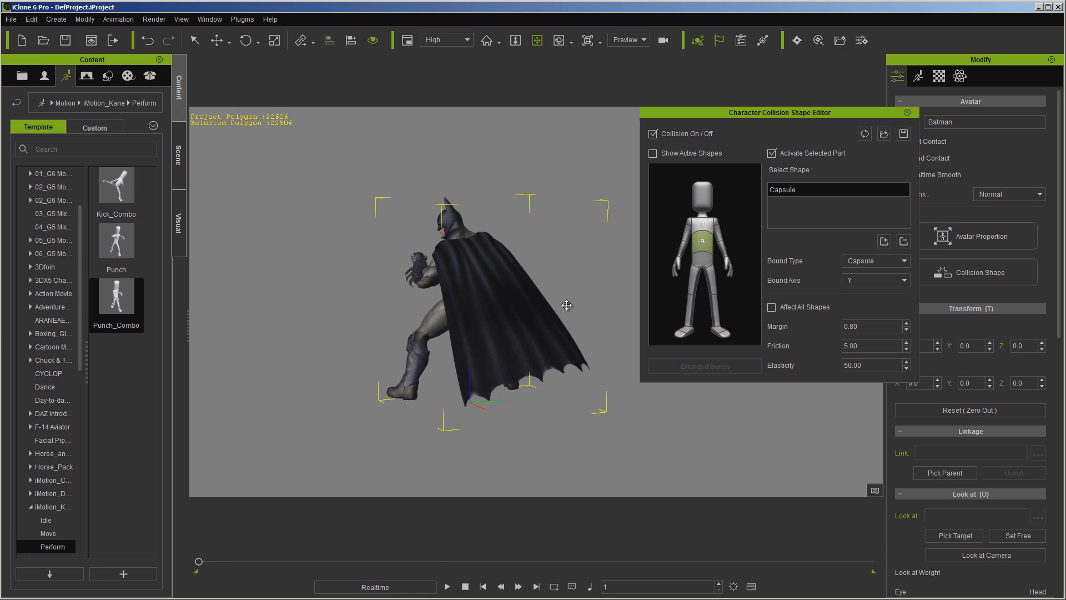
Show the active collision shapes and scale up the abdomen capsule until it extends beyond Batman's torso.
left_click(653, 153)
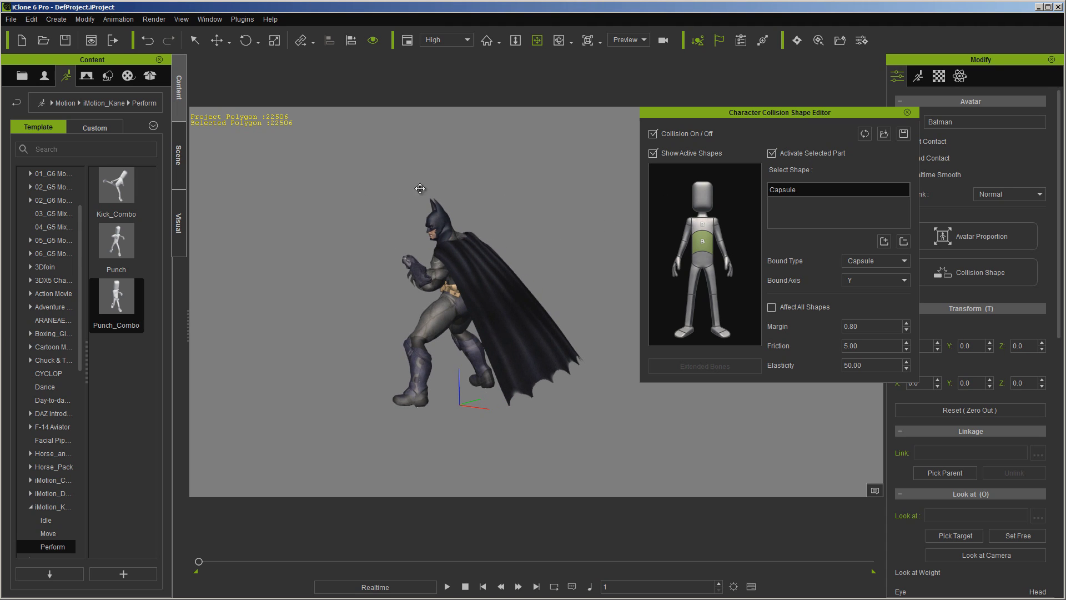
left_click(275, 40)
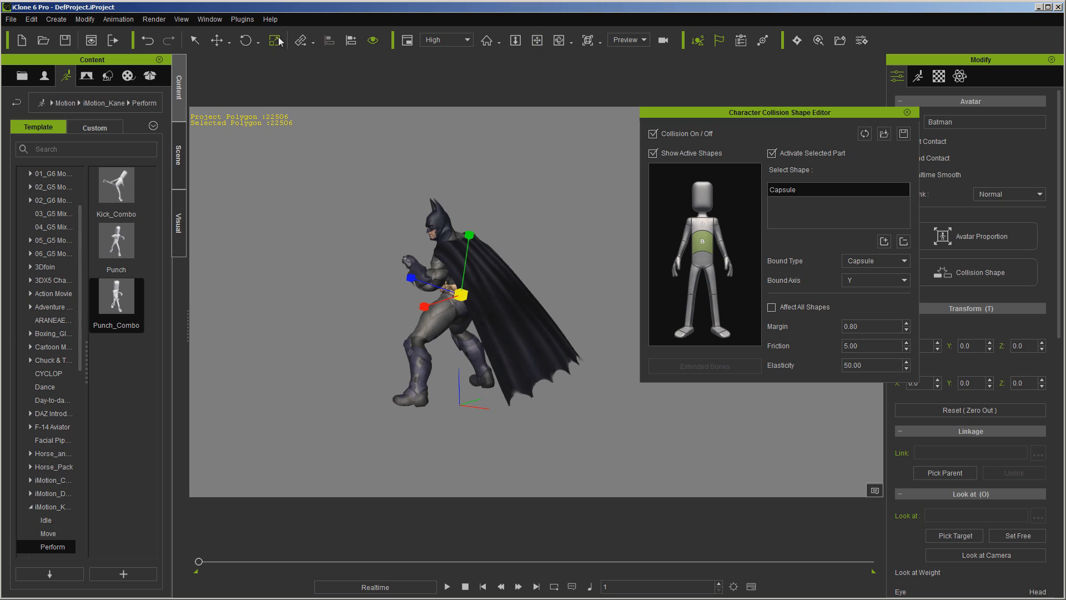
left_click(461, 288)
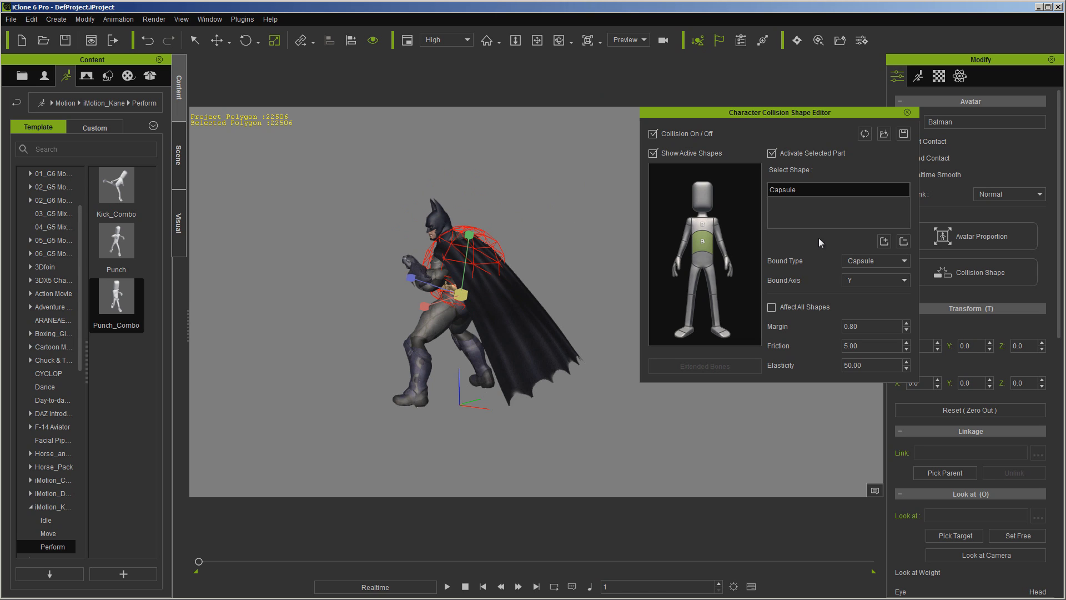
Try bound axis X, set the abdomen capsule's bound axis to Z, and play the punch motion as a test.
left_click(902, 280)
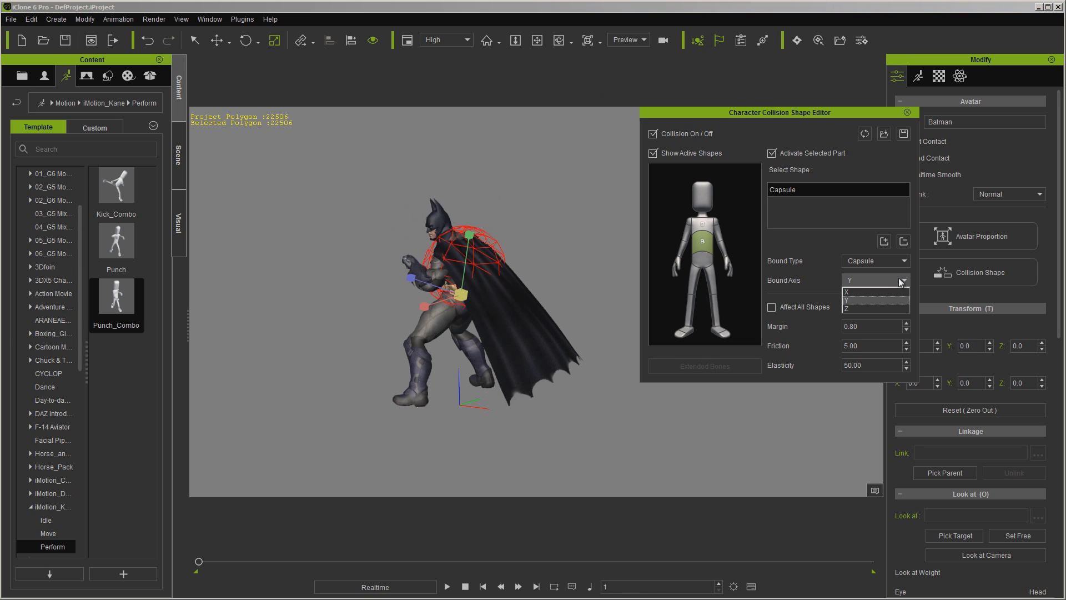
left_click(874, 292)
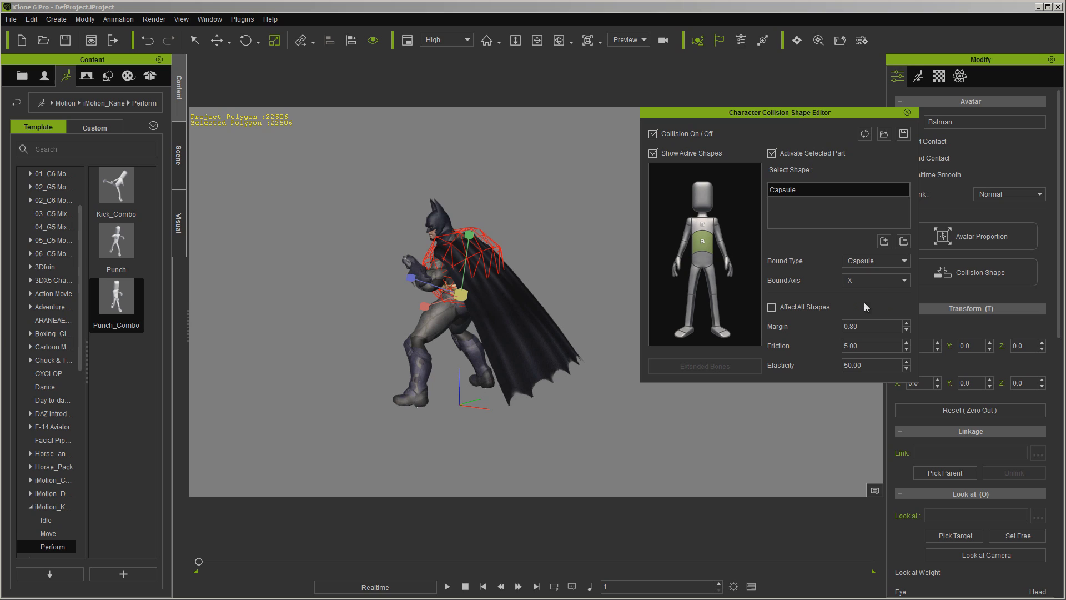
left_click(885, 281)
left_click(882, 308)
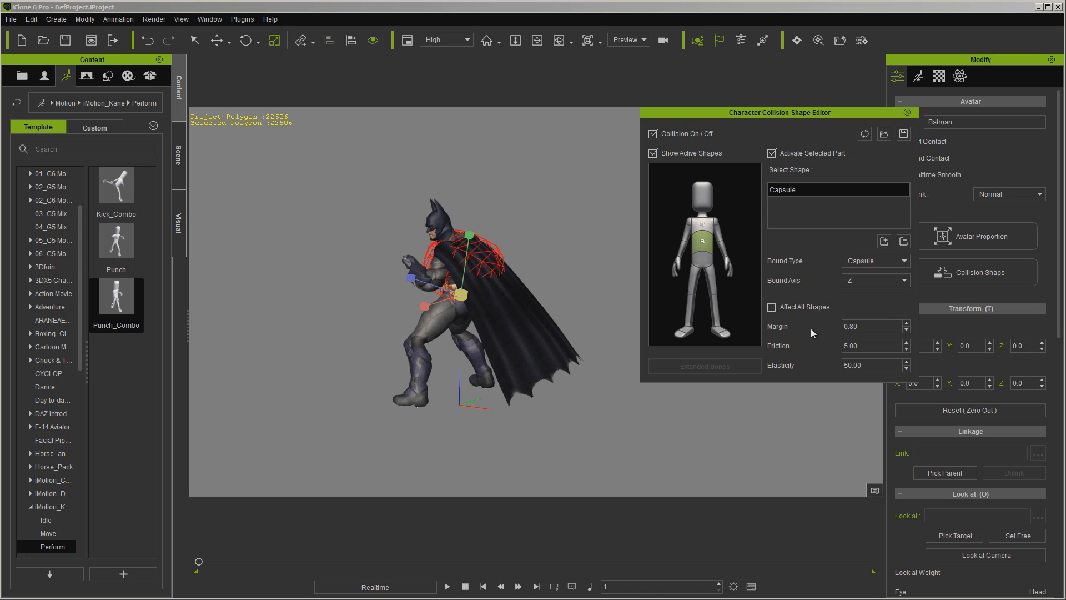
left_click(888, 263)
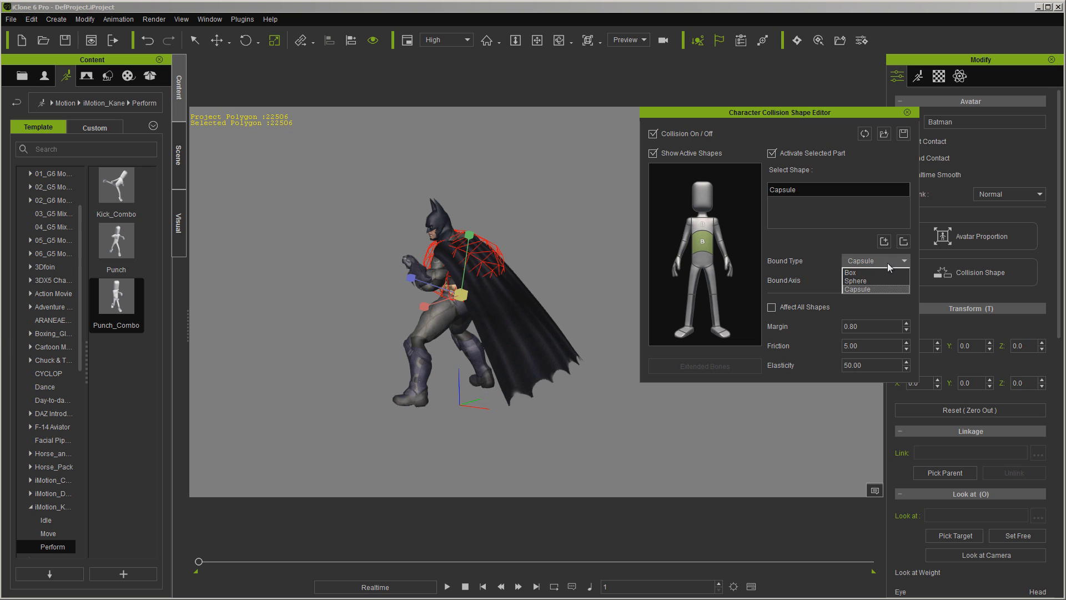
left_click(489, 172)
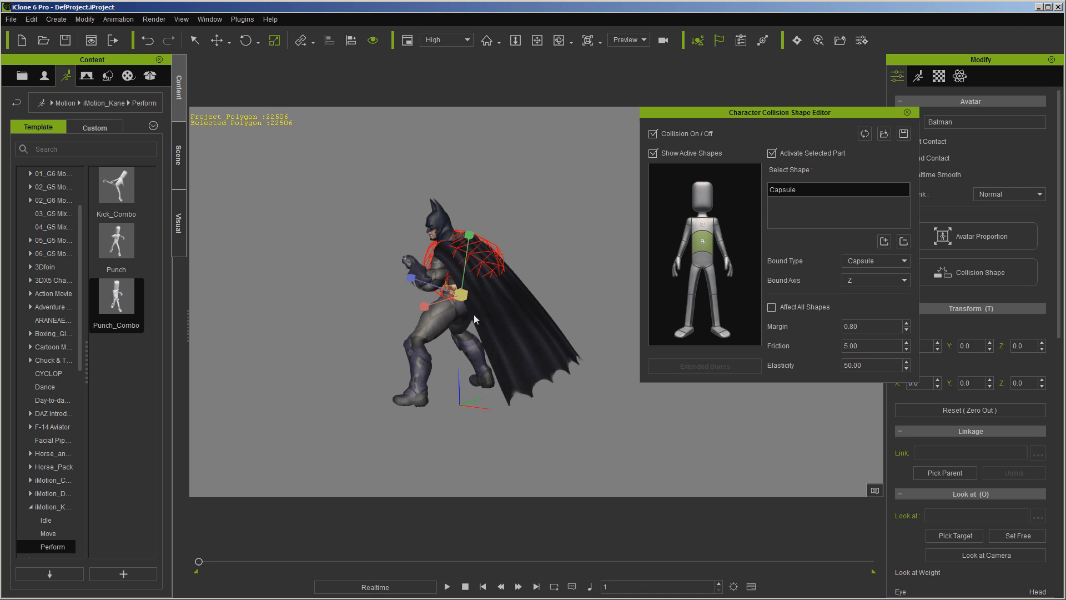
left_click(447, 587)
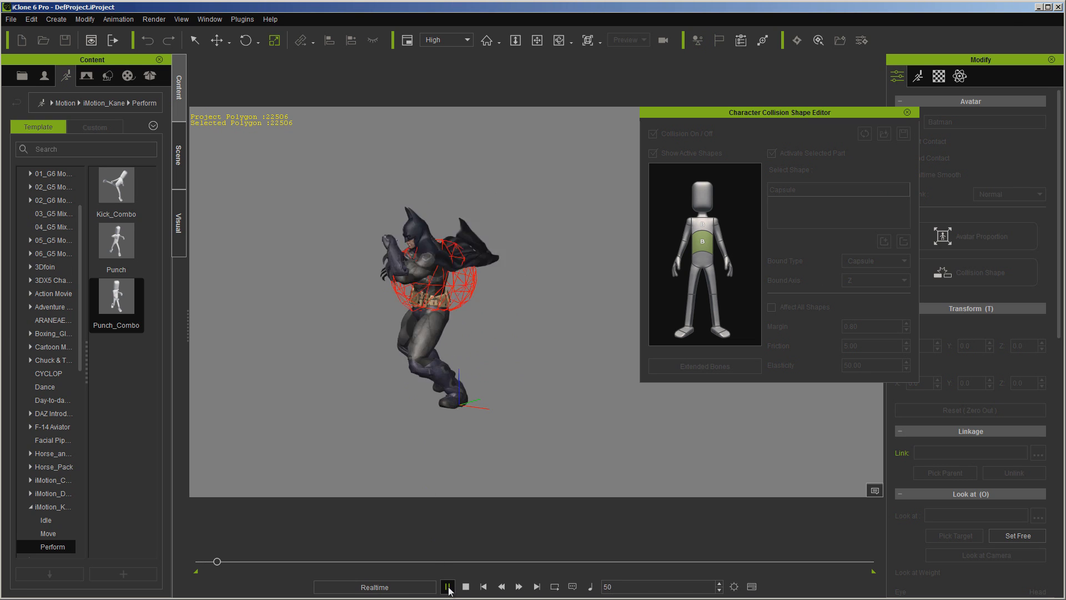
left_click(465, 586)
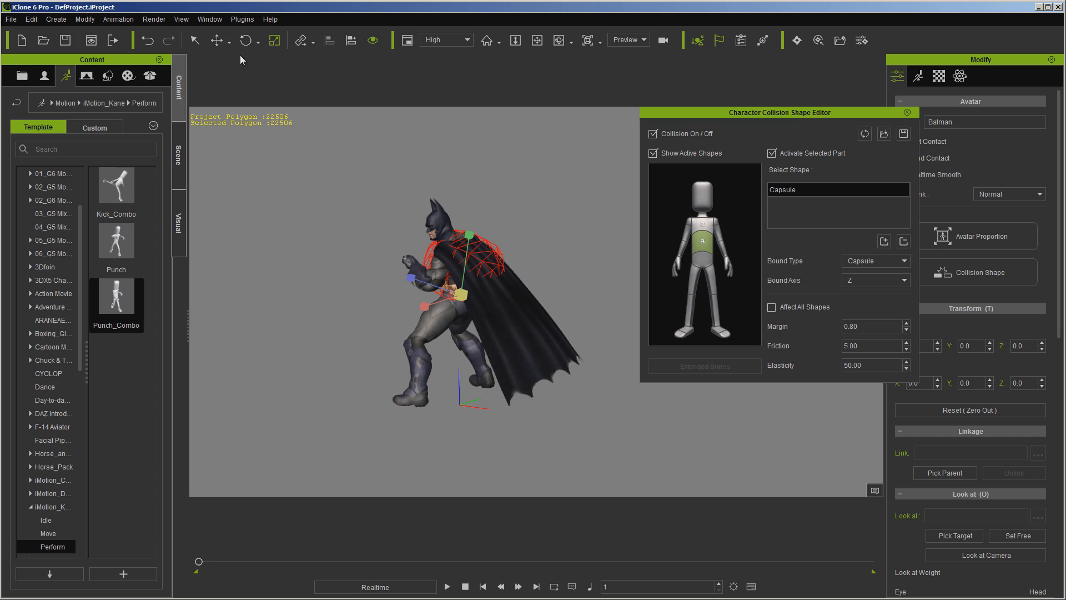
Shift the abdomen capsule slightly toward Batman's back and rotate it to follow the line of the cape.
left_click(216, 40)
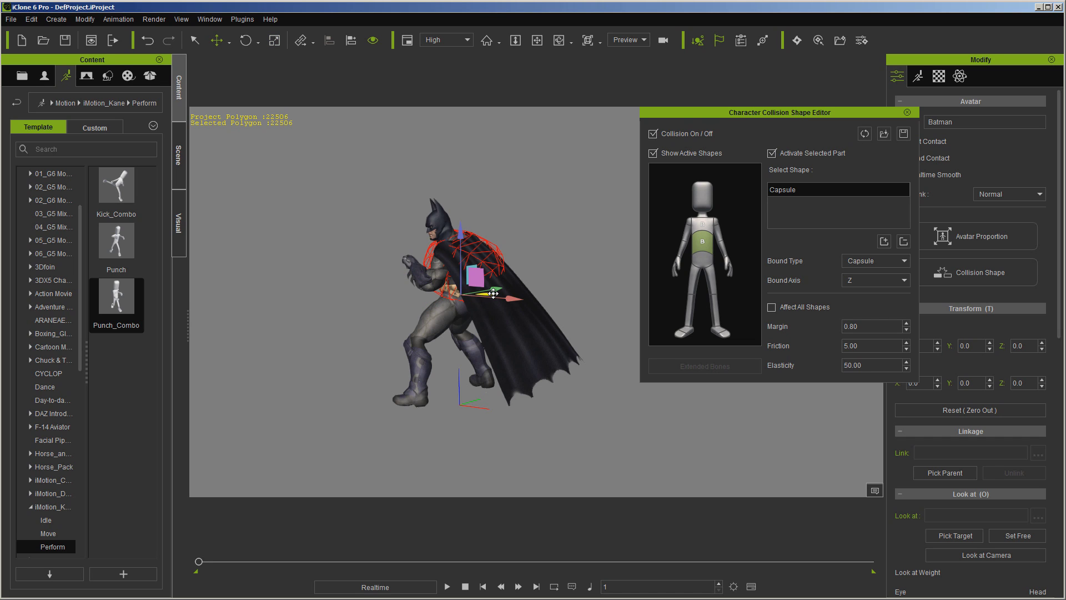
left_click_drag(493, 293, 497, 291)
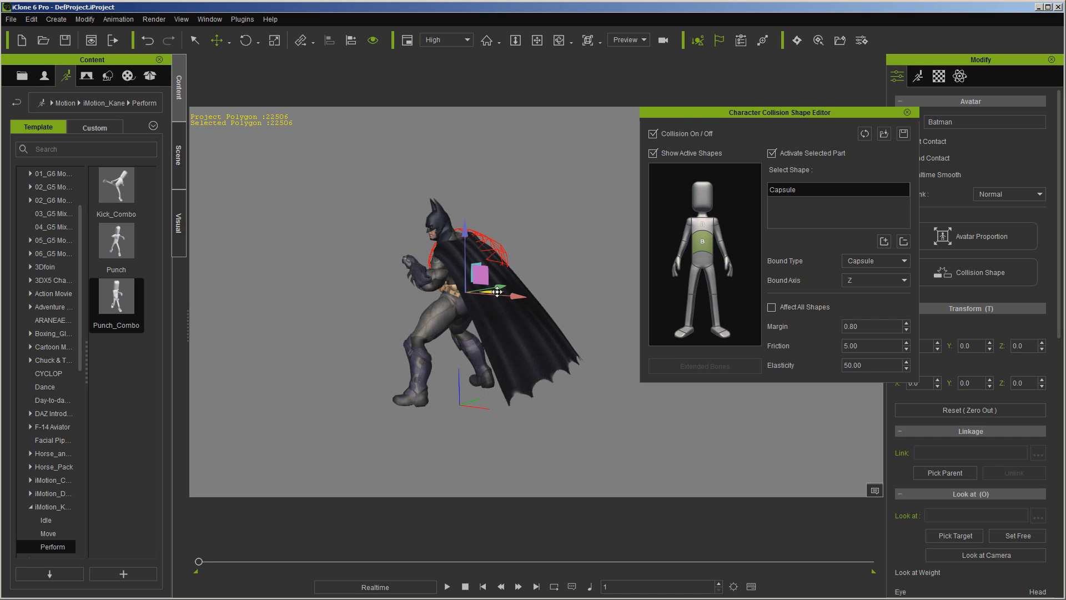
left_click(245, 40)
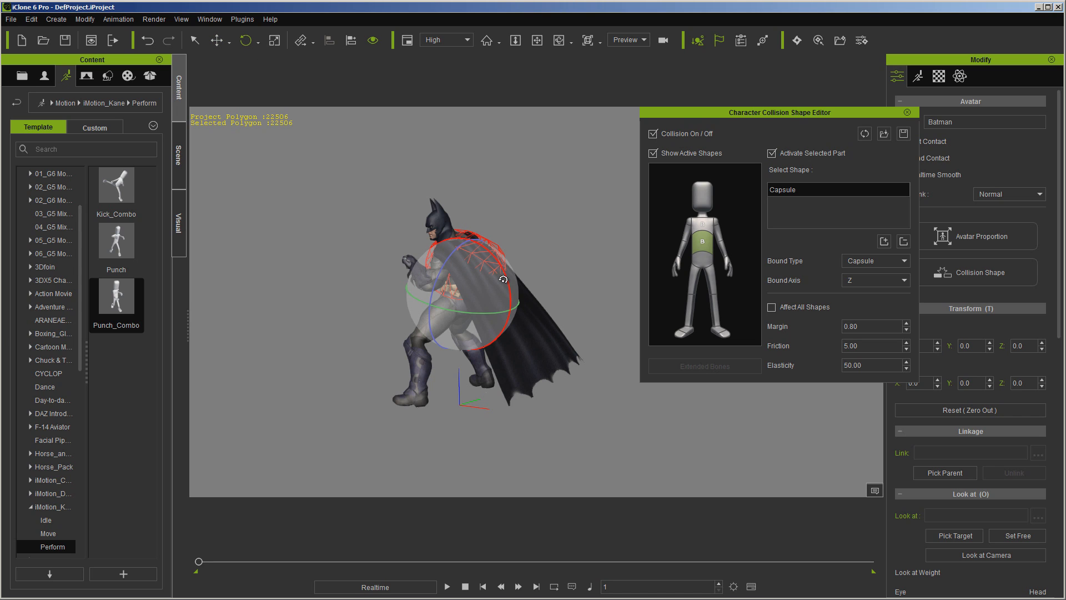
left_click_drag(503, 279, 420, 238)
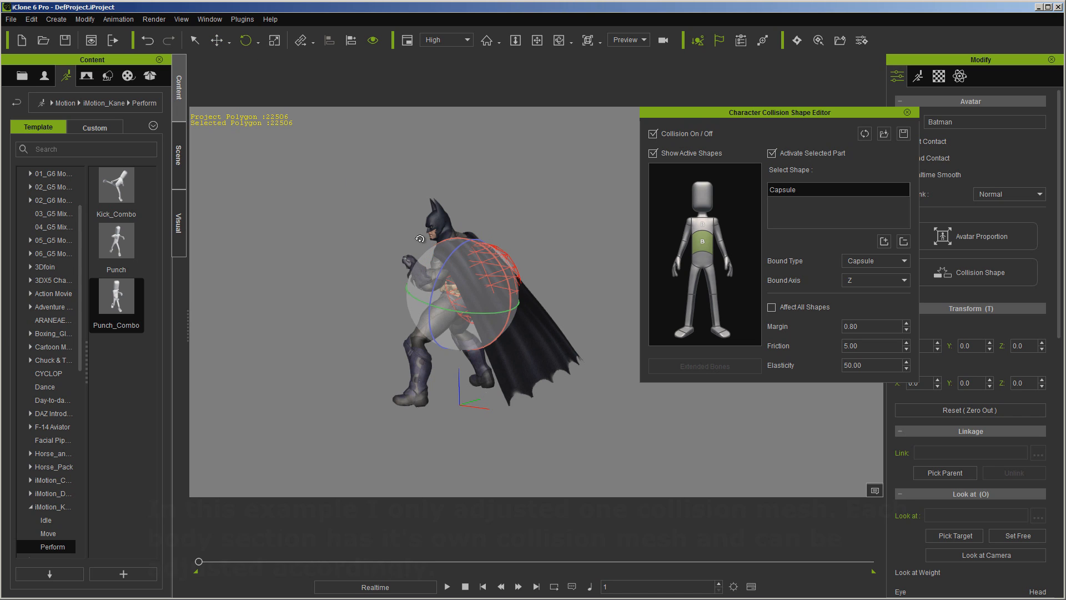
Move the abdomen capsule forward into Batman's torso and adjust its height so it sits beneath the cape.
key("w")
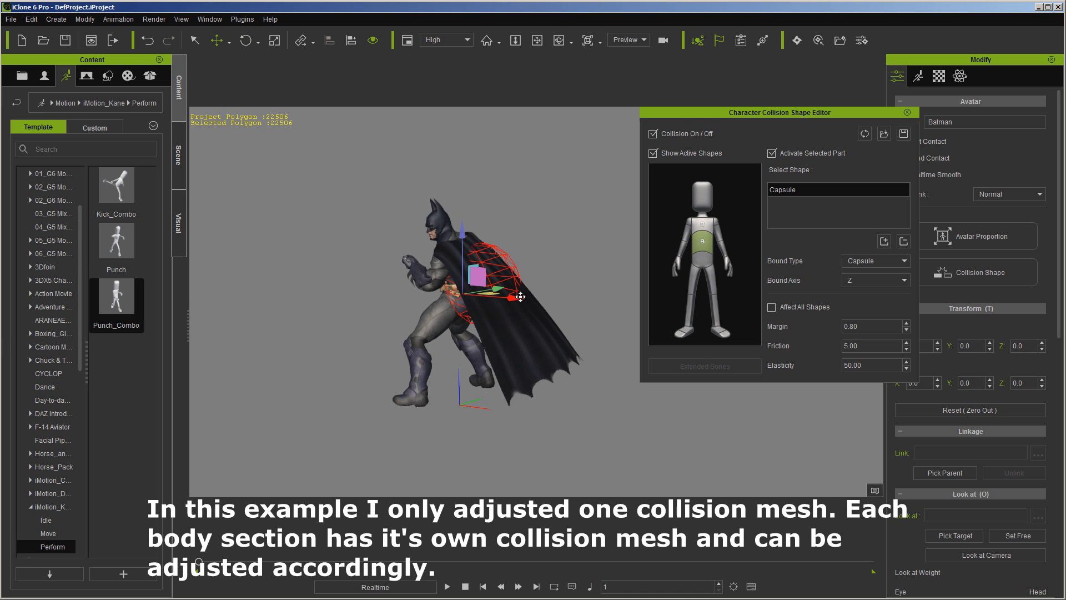
left_click_drag(518, 297, 507, 296)
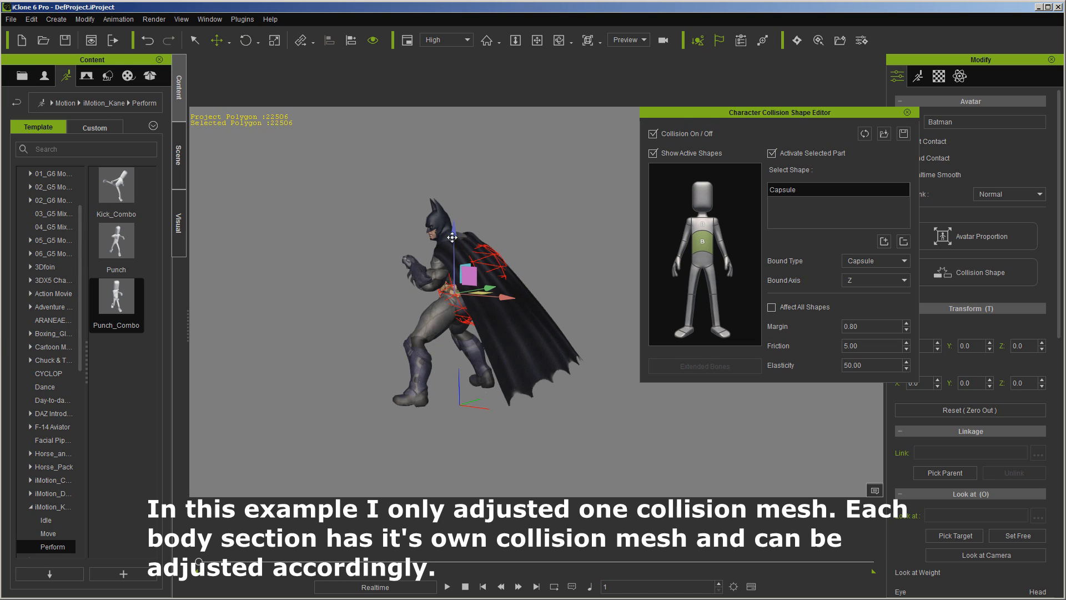
left_click_drag(452, 238, 452, 230)
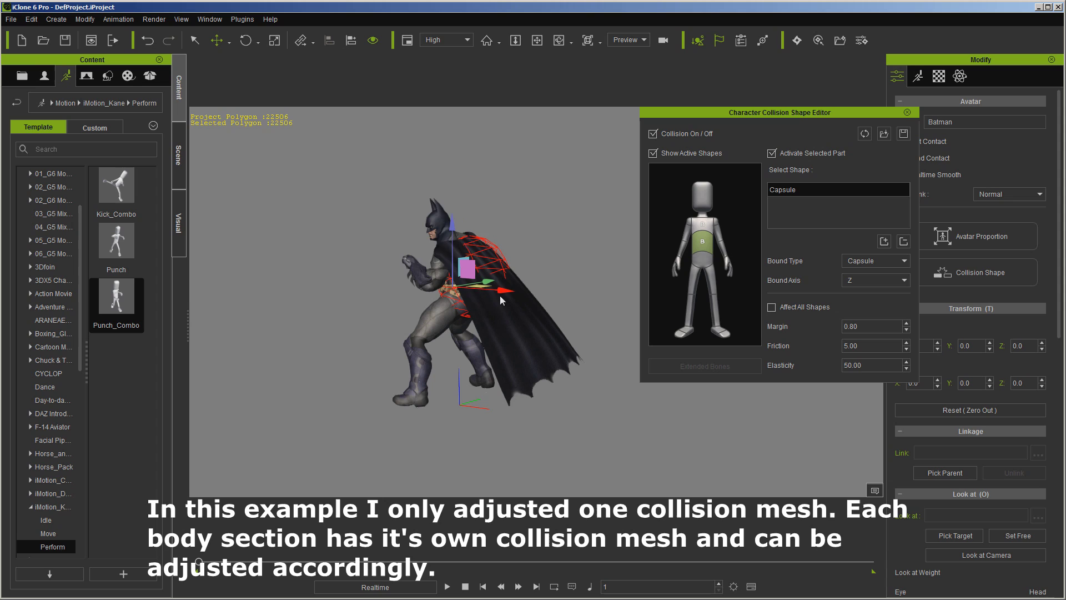
left_click_drag(501, 300, 488, 300)
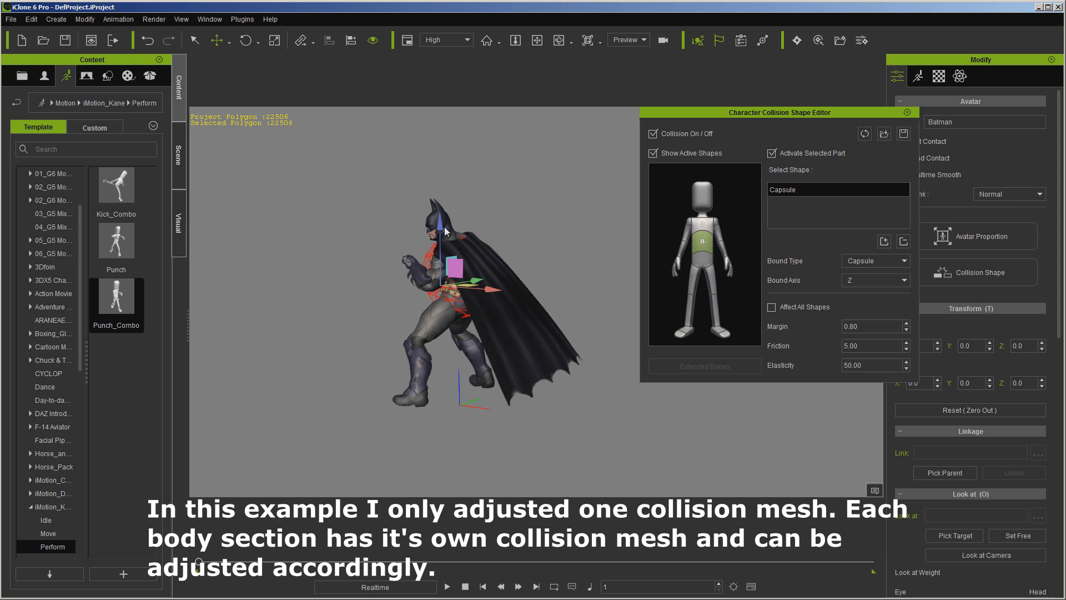
left_click_drag(446, 231, 446, 234)
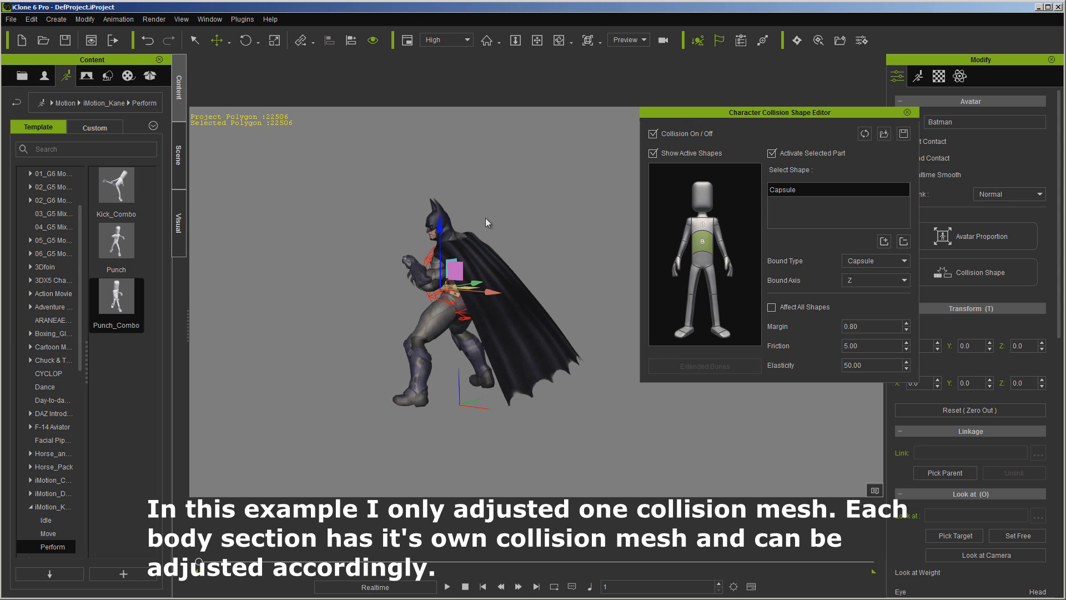
Close the Character Collision Shape Editor and play the punch motion to examine the cape, stopping playback at the end.
left_click(907, 113)
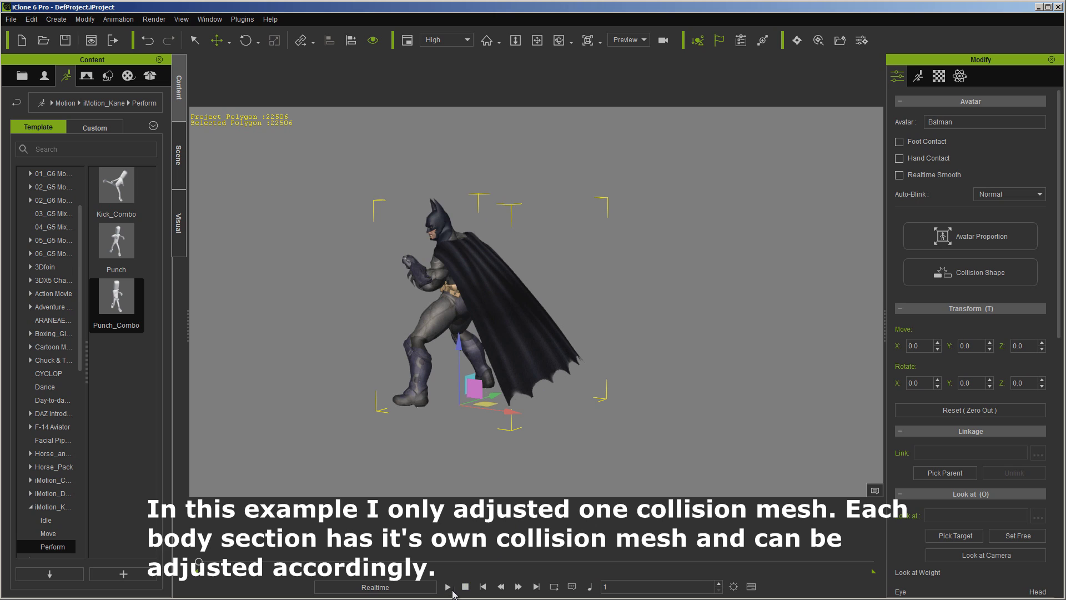
left_click(449, 587)
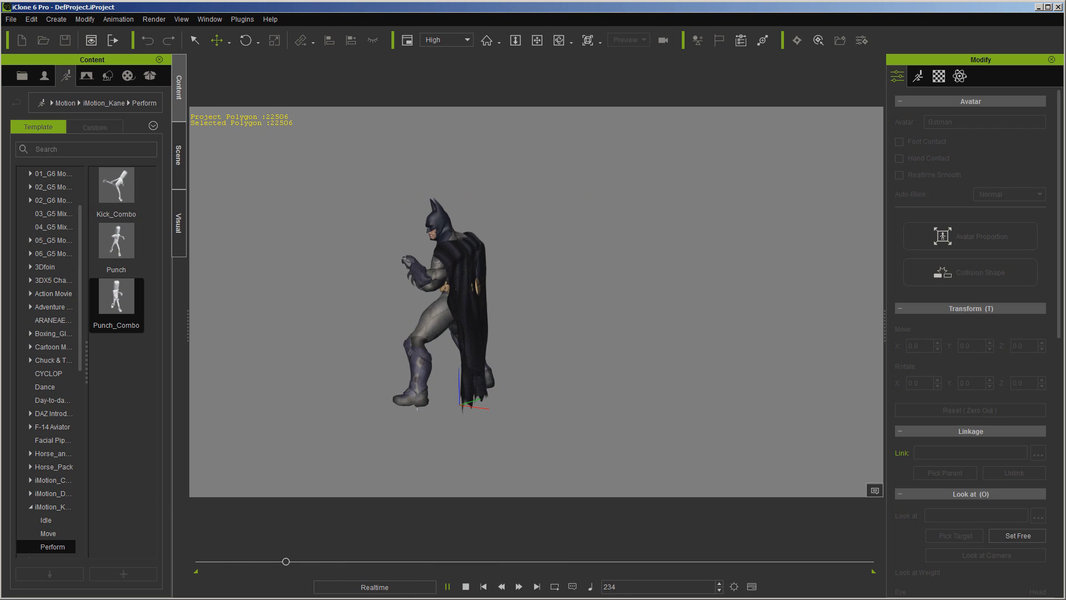
left_click(465, 586)
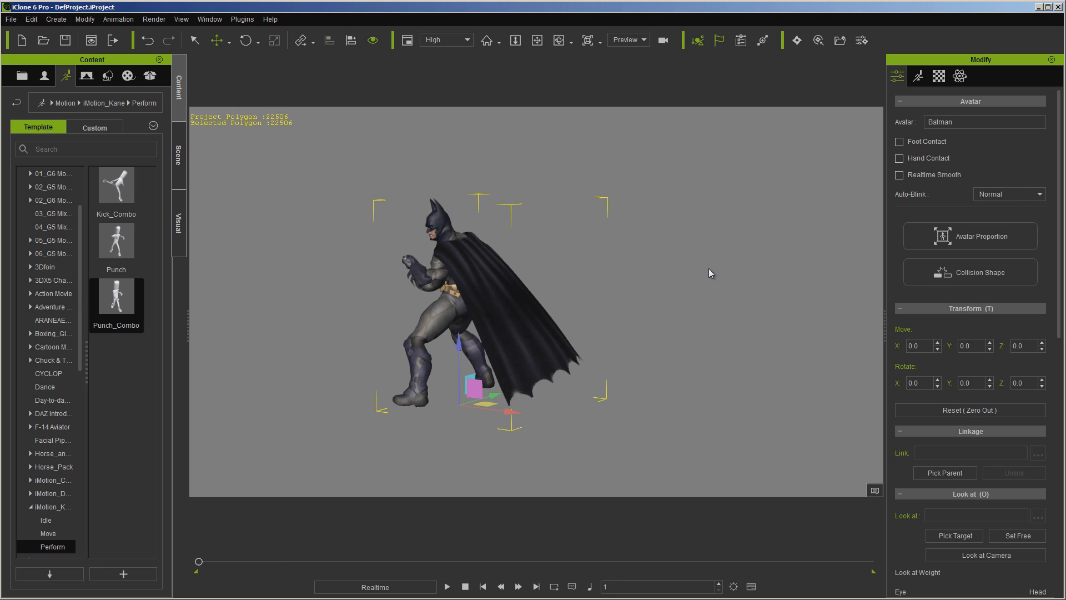
Reopen Batman's collision shapes, move the abdomen capsule slightly toward the back and test it with the punch motion.
left_click(967, 267)
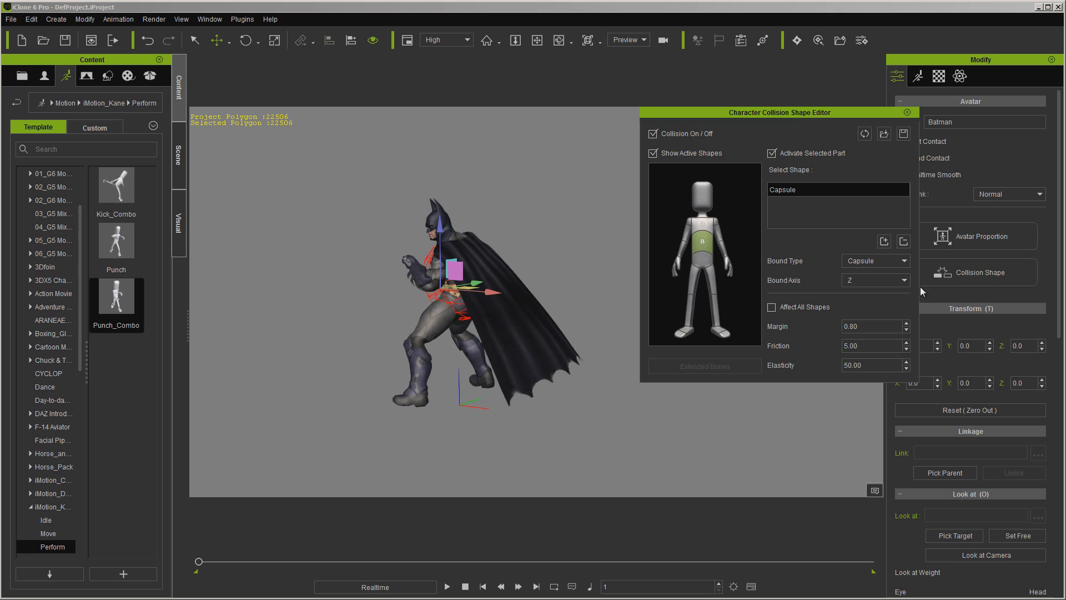
left_click(275, 40)
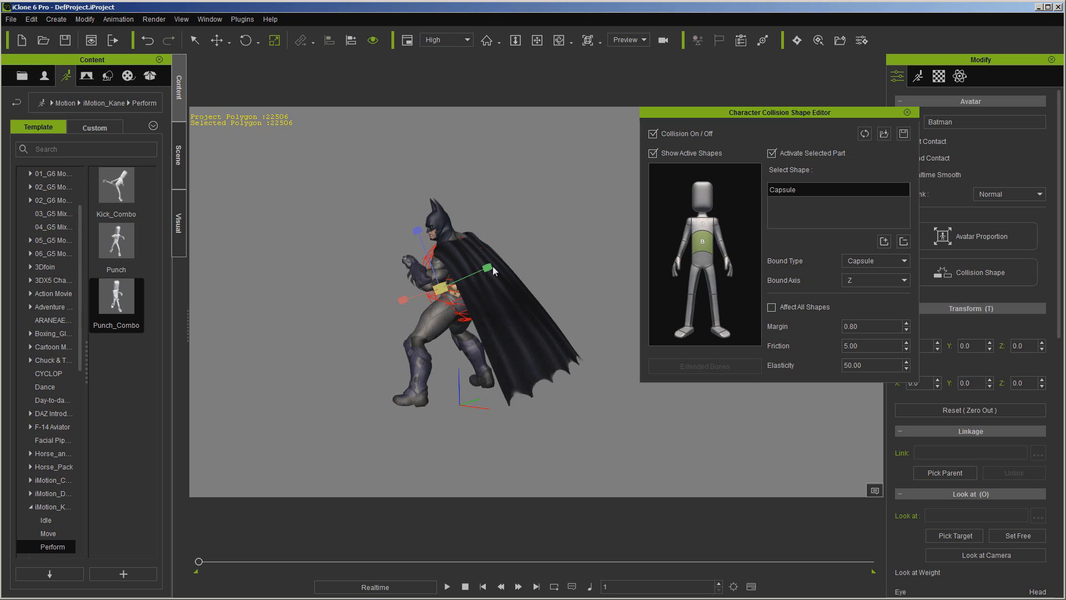
left_click(217, 40)
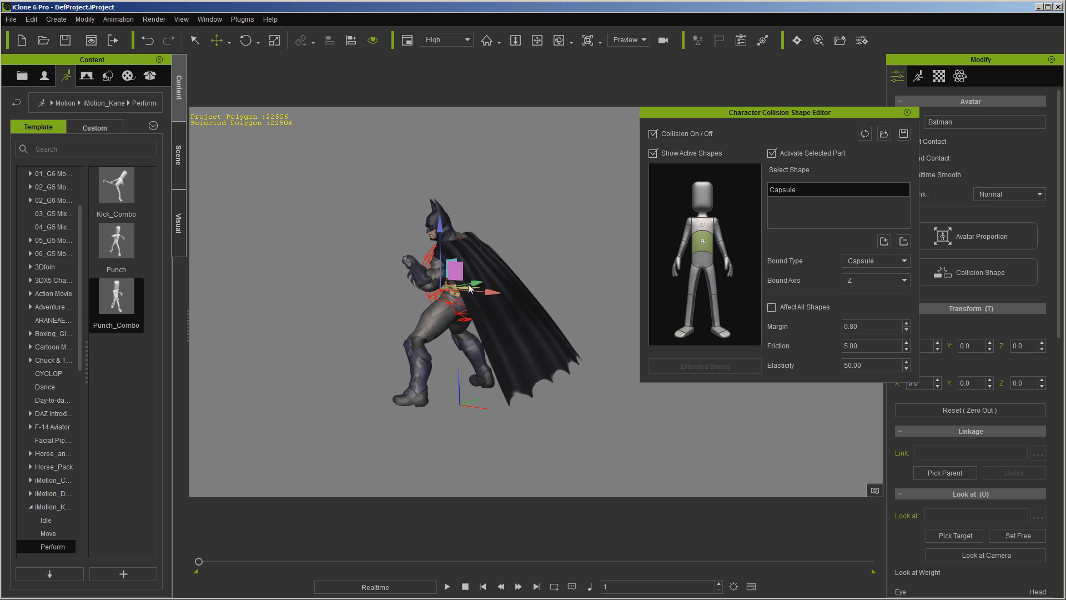
left_click_drag(469, 287, 475, 287)
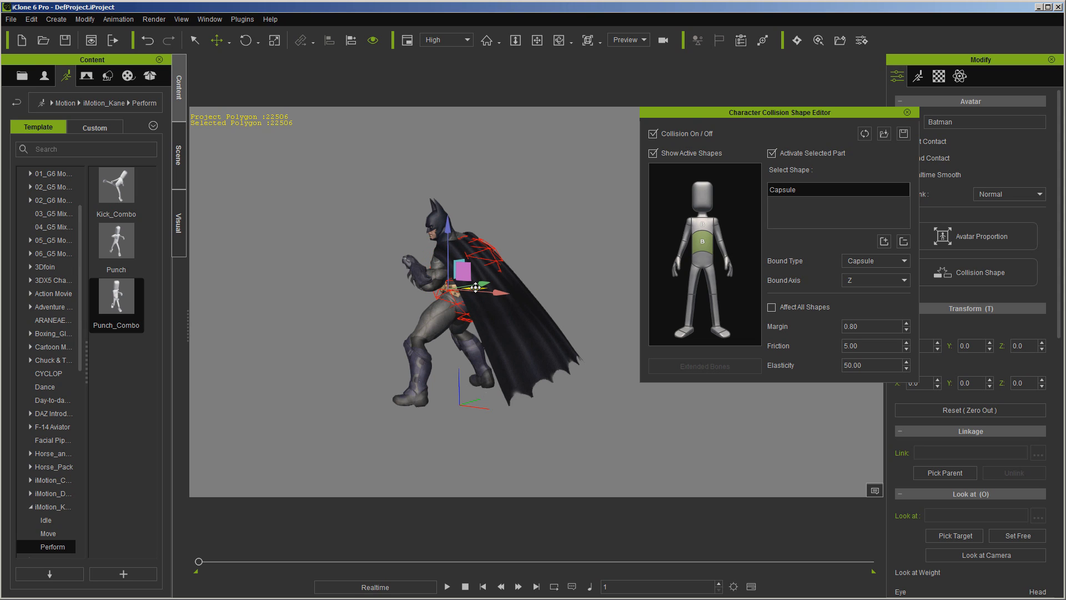
left_click(447, 587)
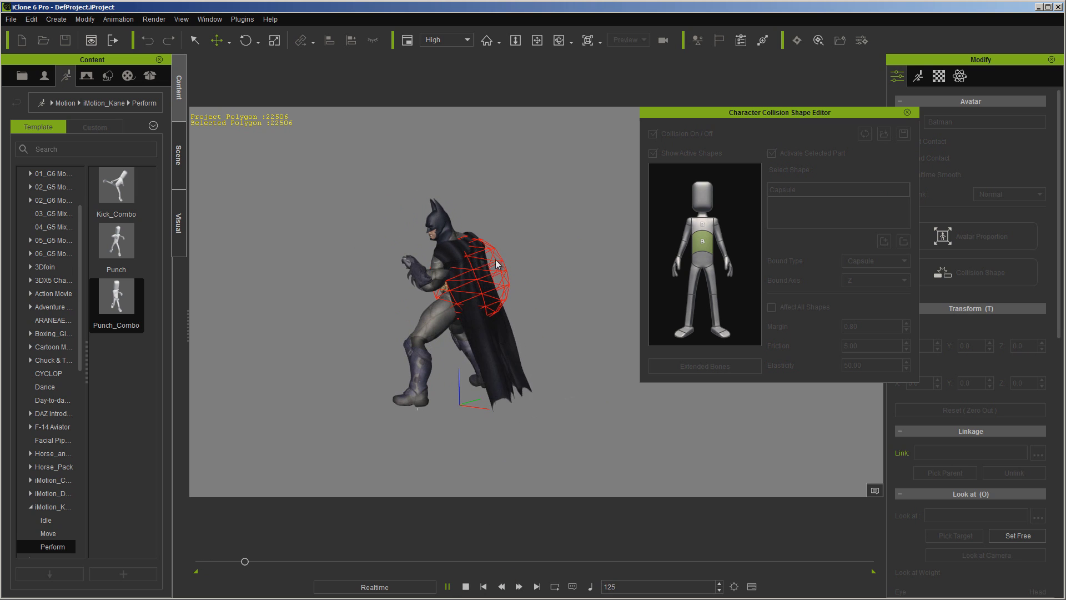
left_click(465, 587)
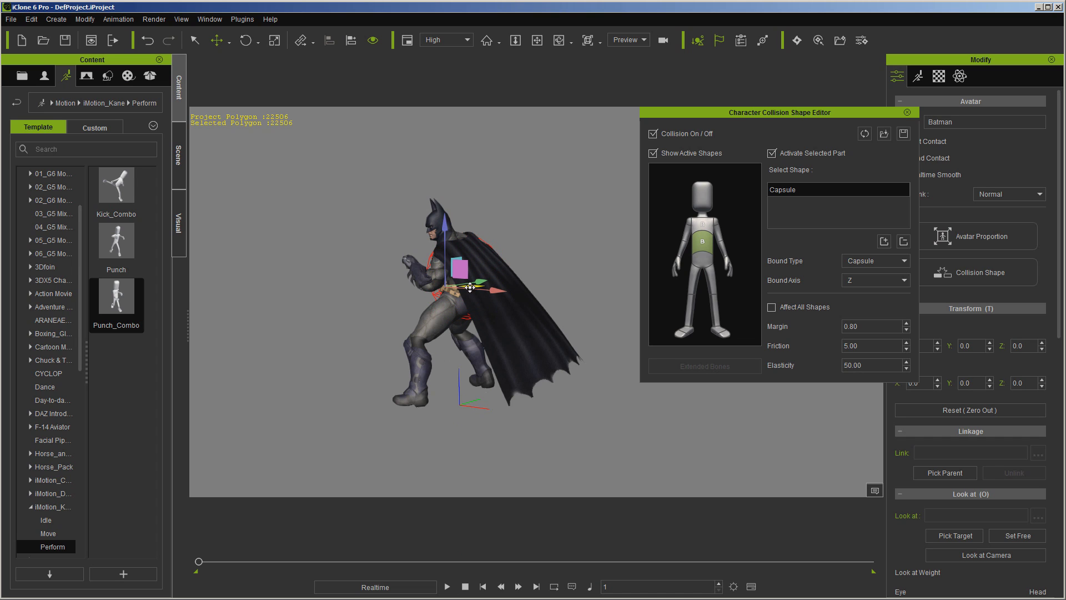
Move the abdomen capsule forward toward Batman's chest and play the punch motion to check the cape.
left_click_drag(493, 290, 487, 293)
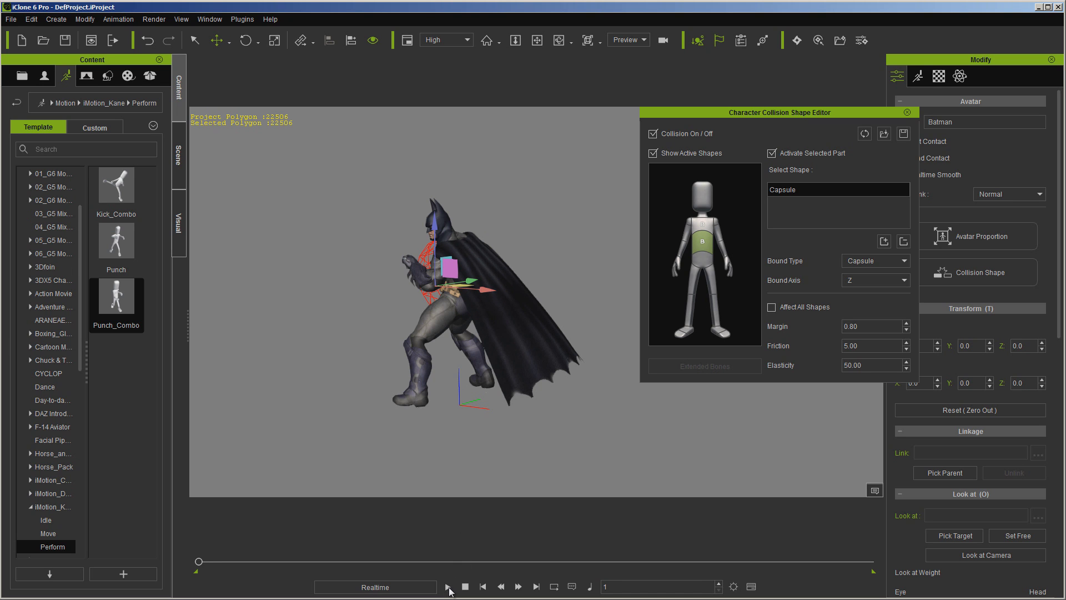
left_click(447, 587)
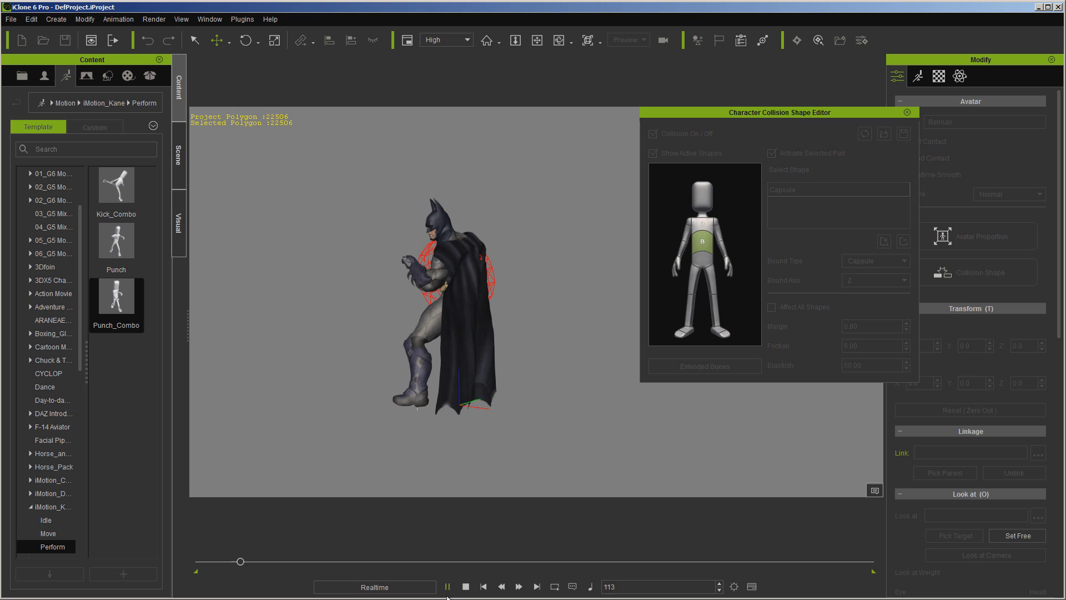
left_click(465, 586)
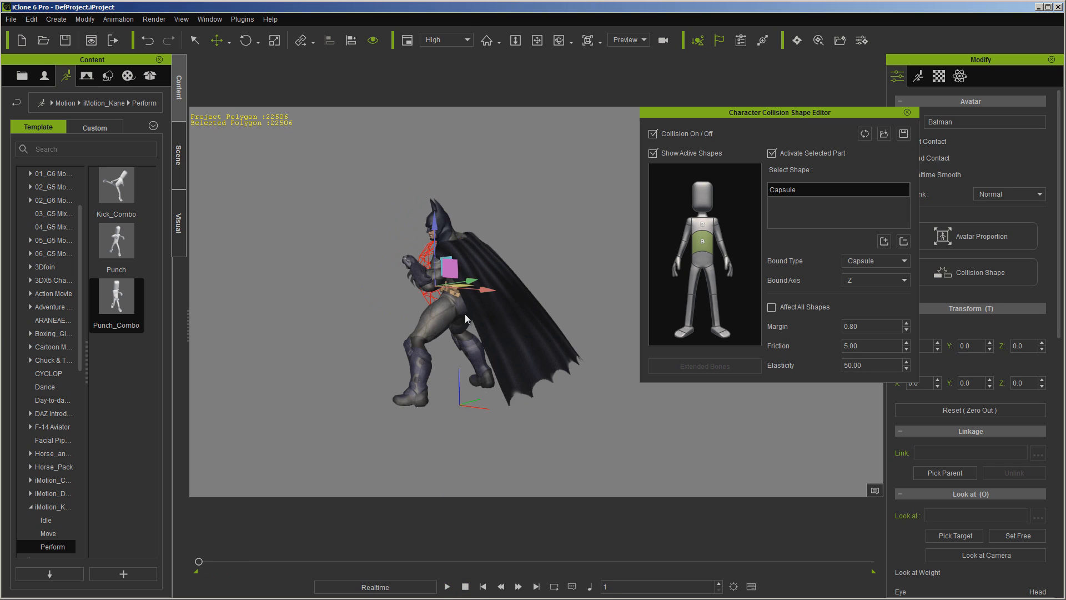
Move the abdomen capsule back into Batman's torso, shrink it to fit beneath the cape, and test it with the punch motion.
left_click_drag(466, 286, 475, 289)
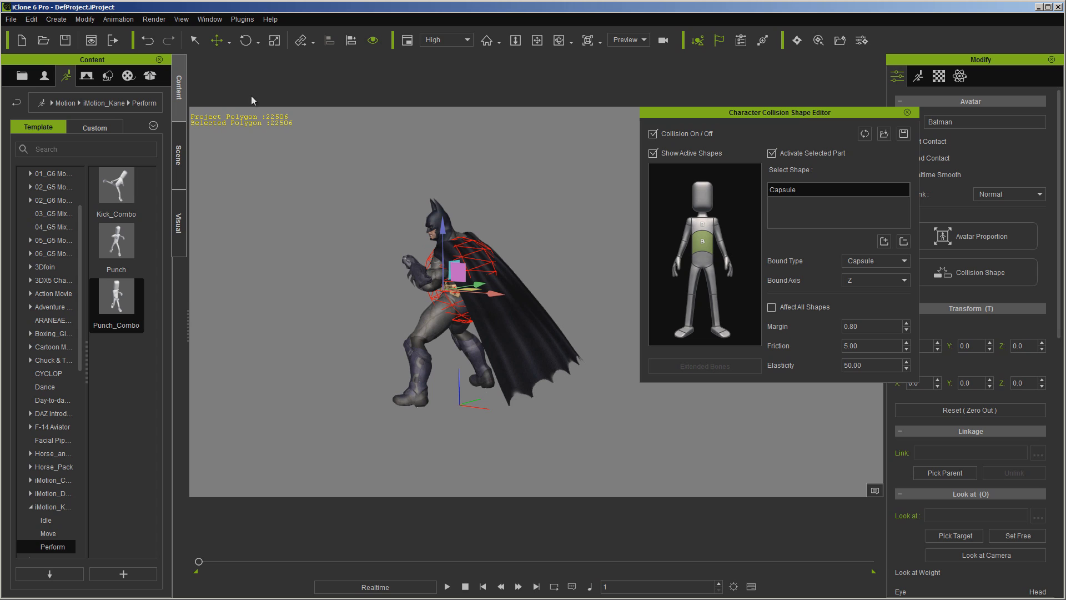
left_click(270, 41)
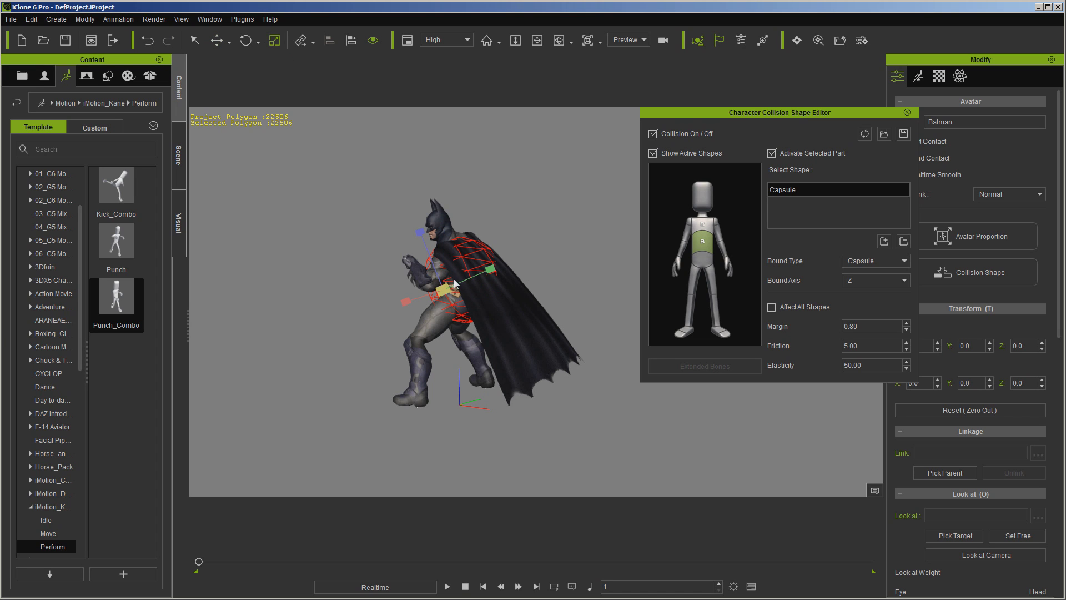
left_click_drag(491, 268, 467, 295)
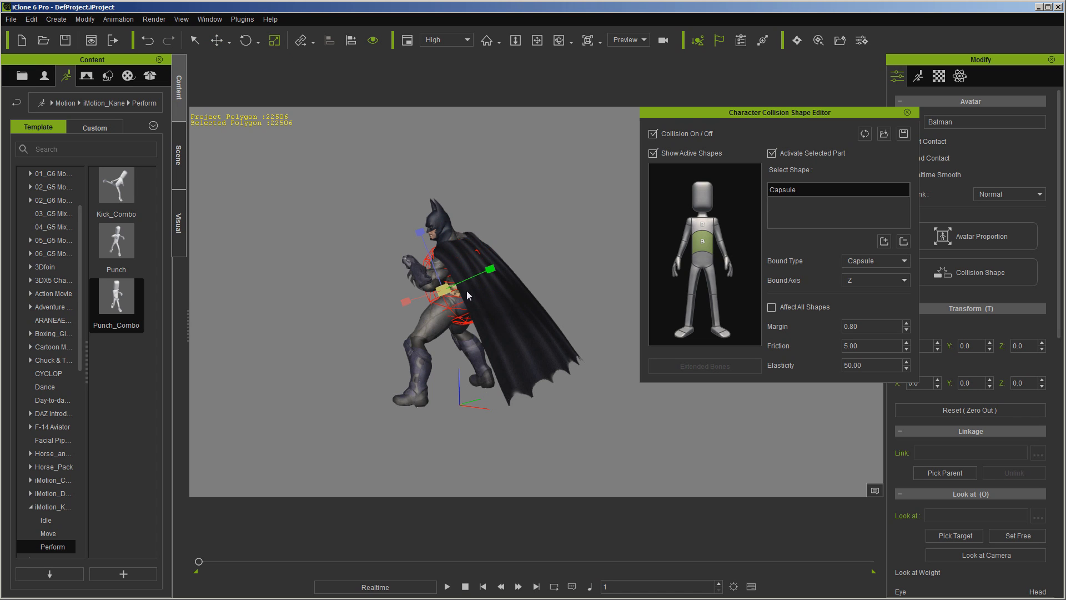
left_click(447, 587)
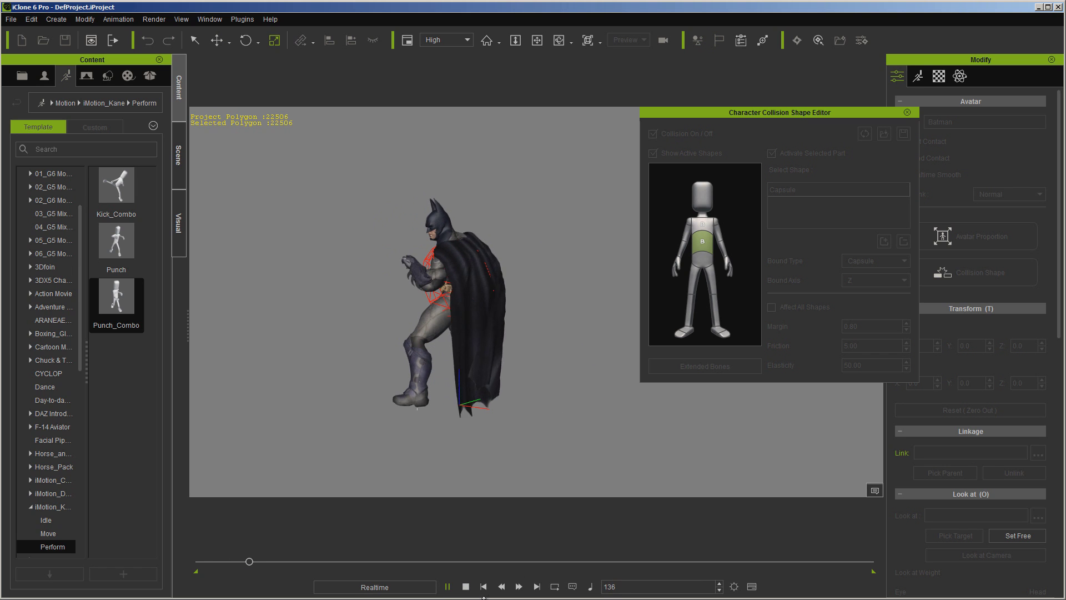
left_click(467, 587)
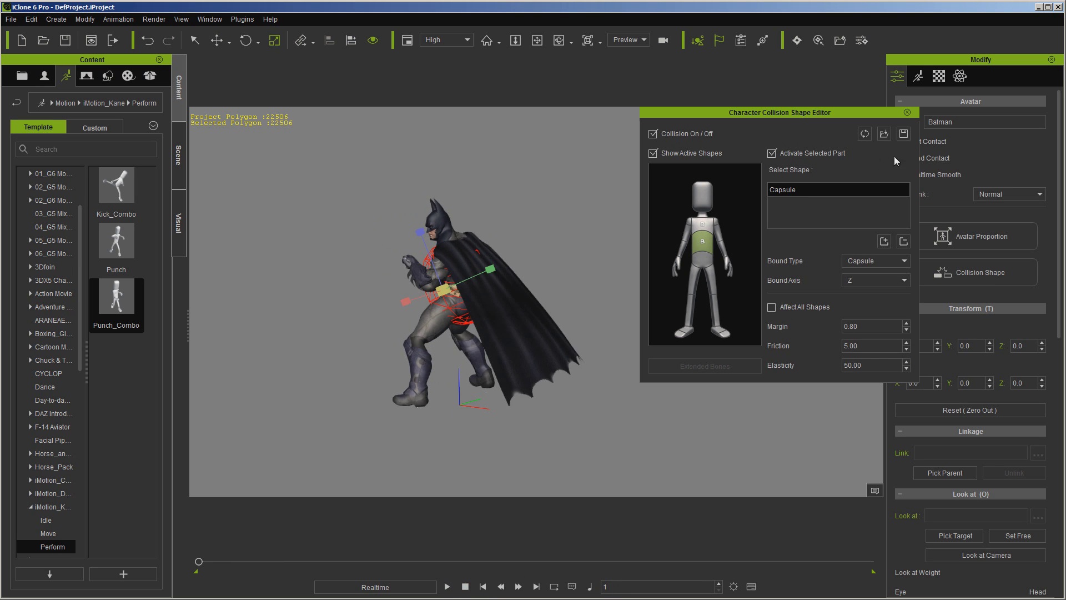
Close the Character Collision Shape Editor and replay the punch motion to check the cape without the collision shapes displayed.
left_click(907, 114)
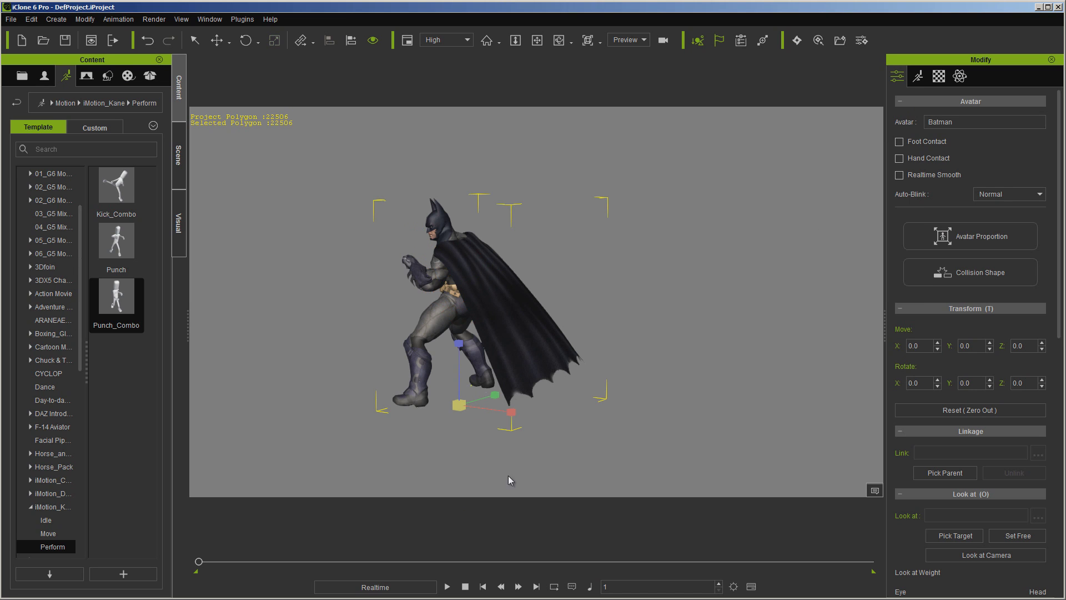
left_click(447, 587)
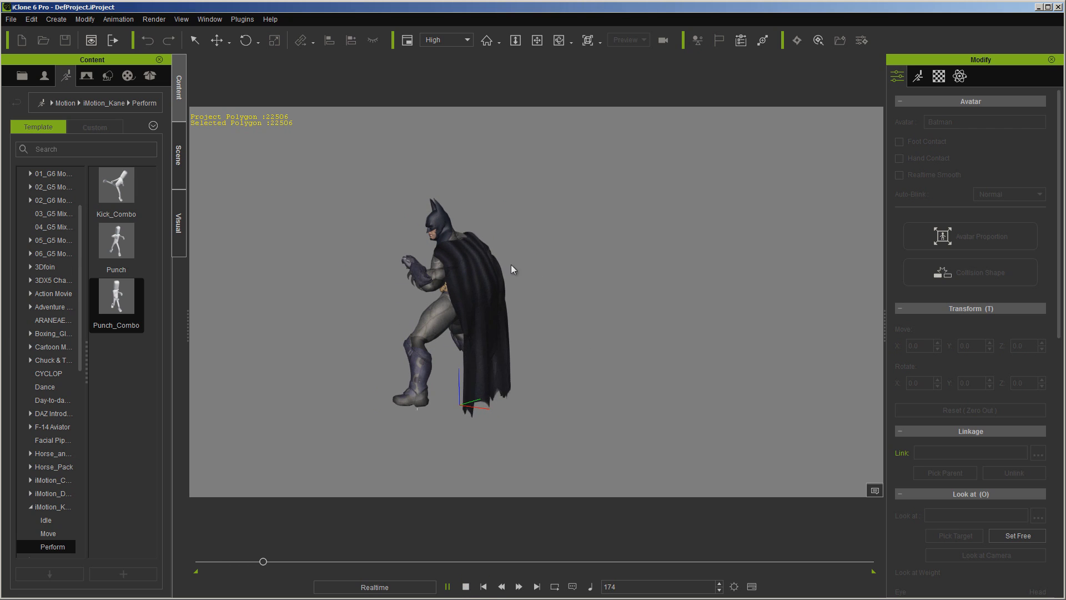
left_click(465, 587)
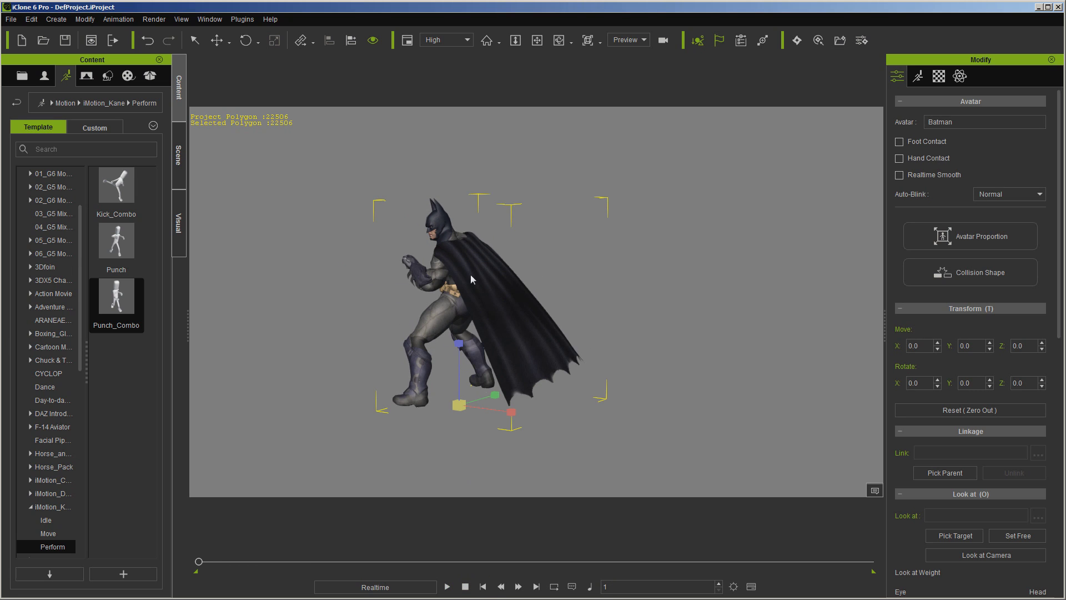
Select the batcape accessory, apply the 1_General cloth preset in its physics settings, and test it with the punch motion.
left_click(960, 76)
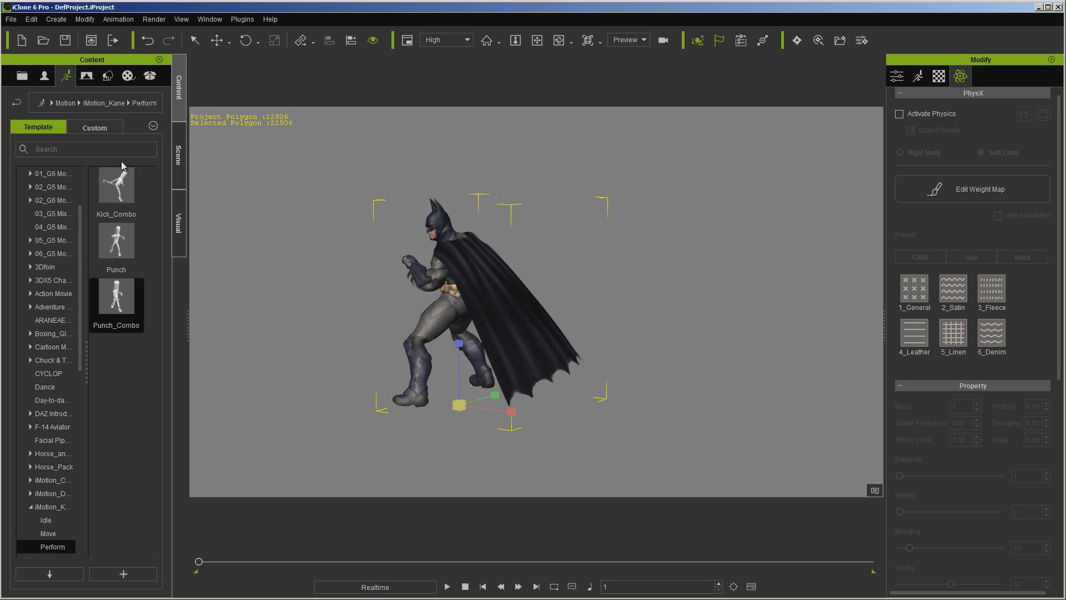
left_click(180, 157)
left_click(61, 139)
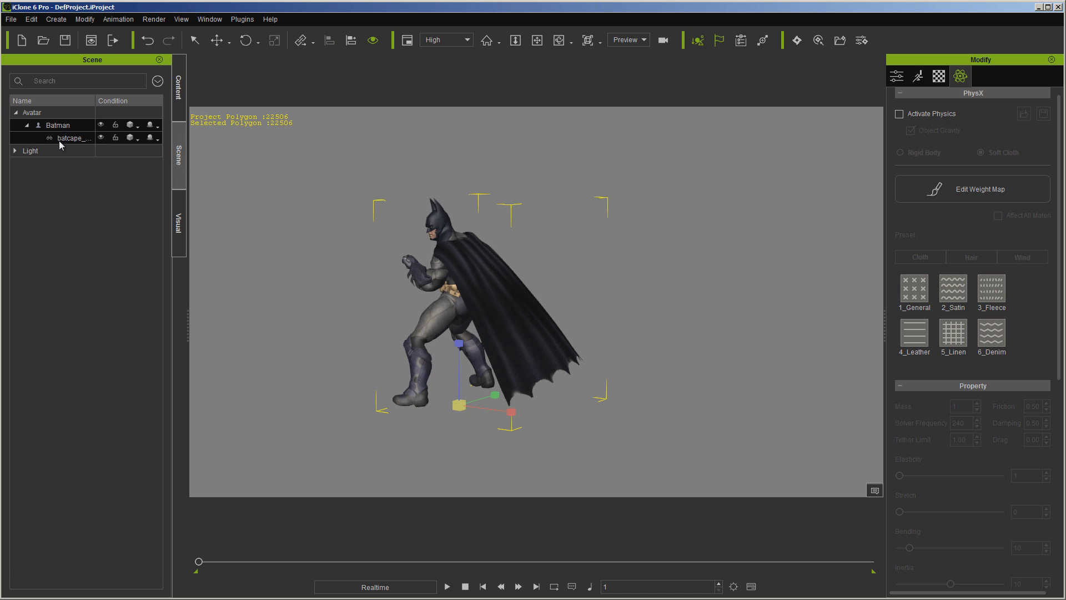
left_click(915, 289)
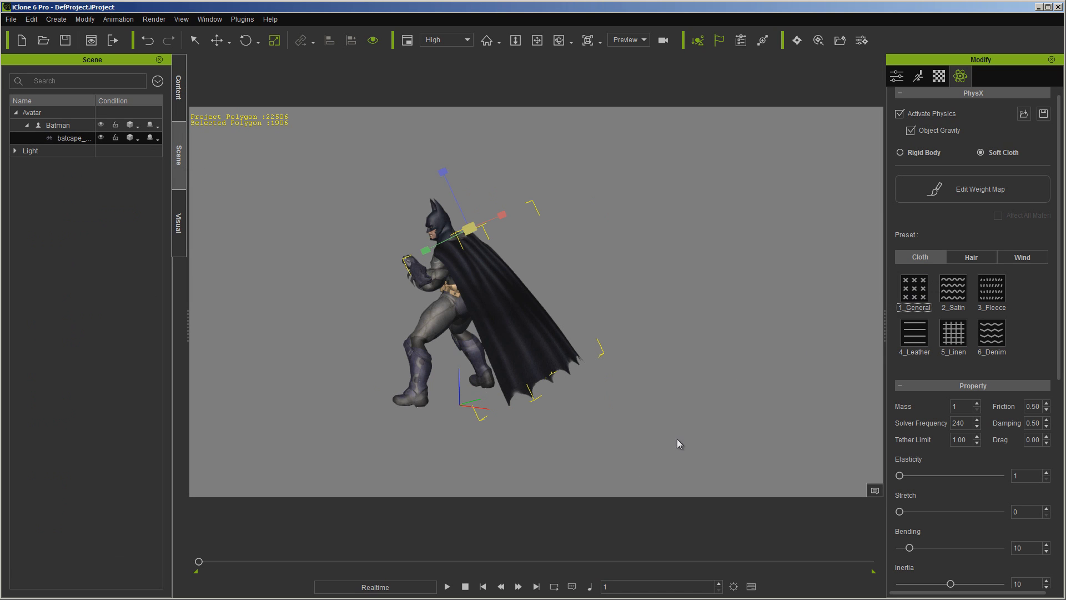
left_click(446, 587)
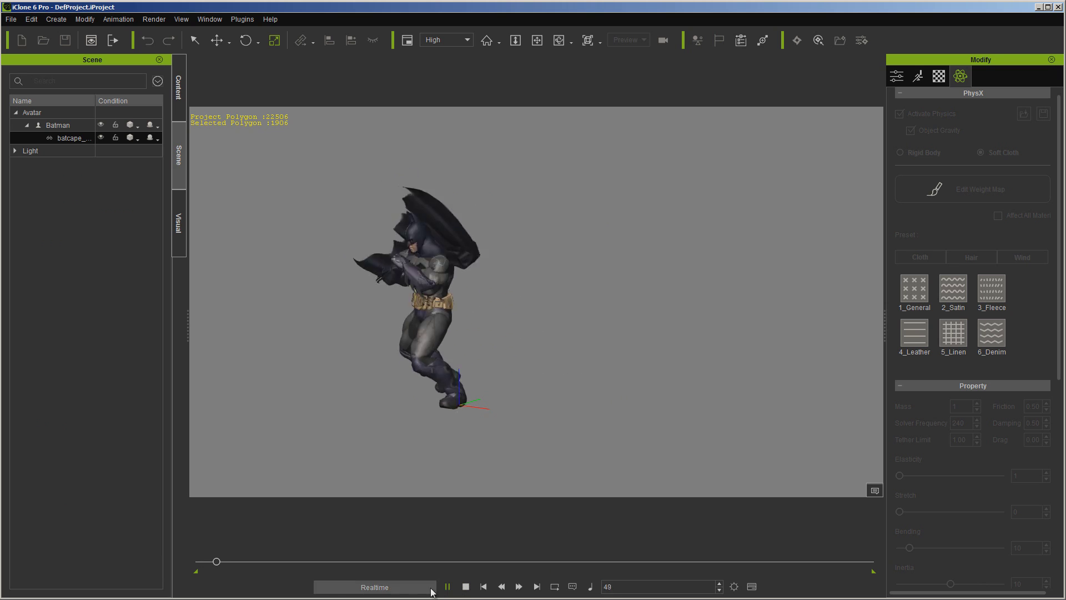
left_click(447, 587)
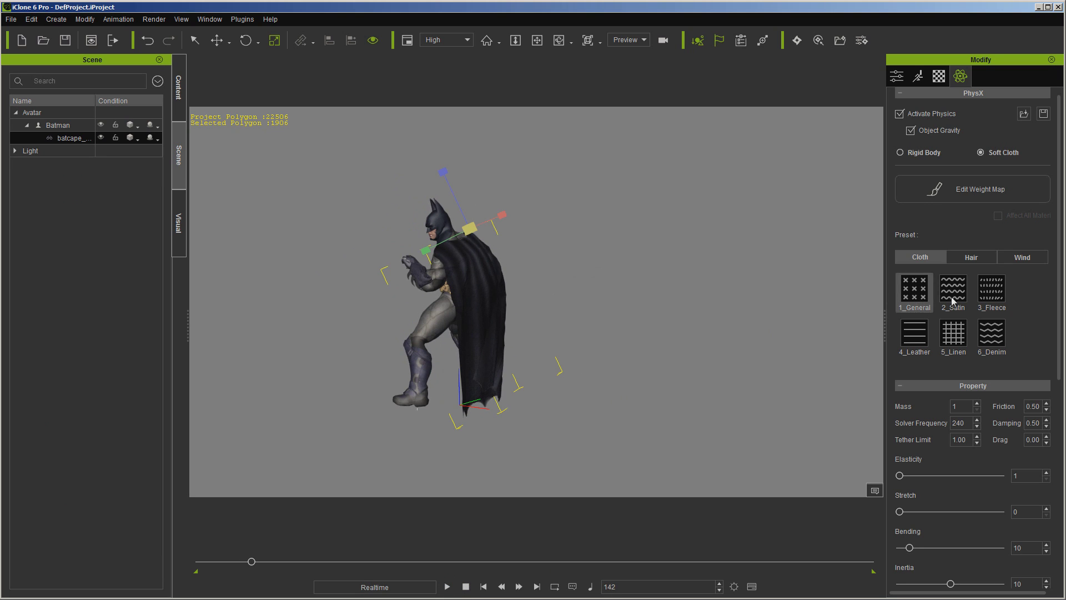
Apply the 3_Fleece cloth preset to the cape and play the punch motion twice to examine how it behaves.
left_click(1004, 298)
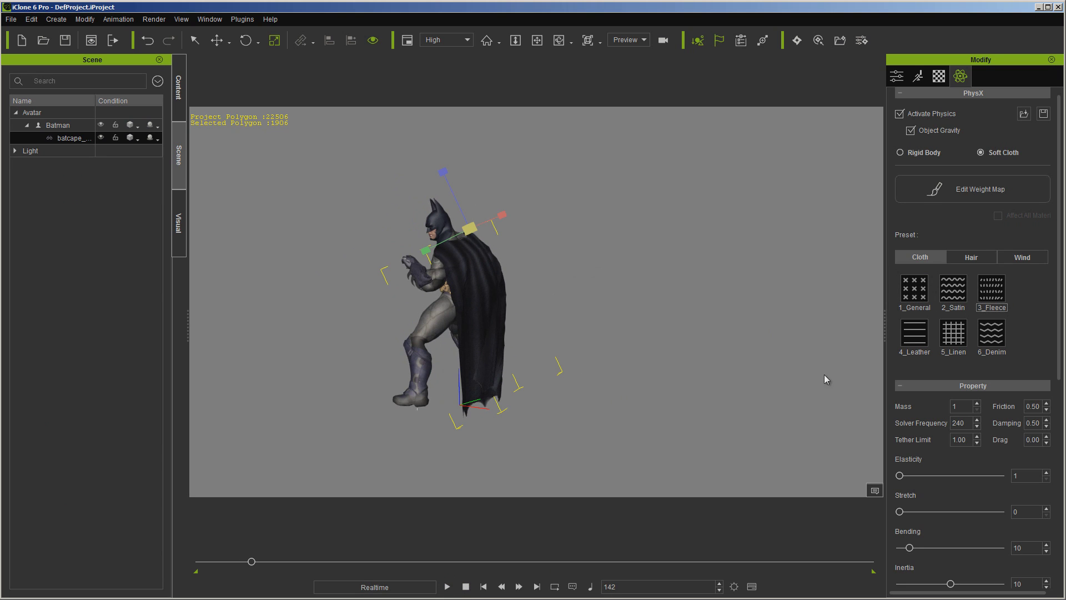
double_click(991, 289)
left_click(447, 587)
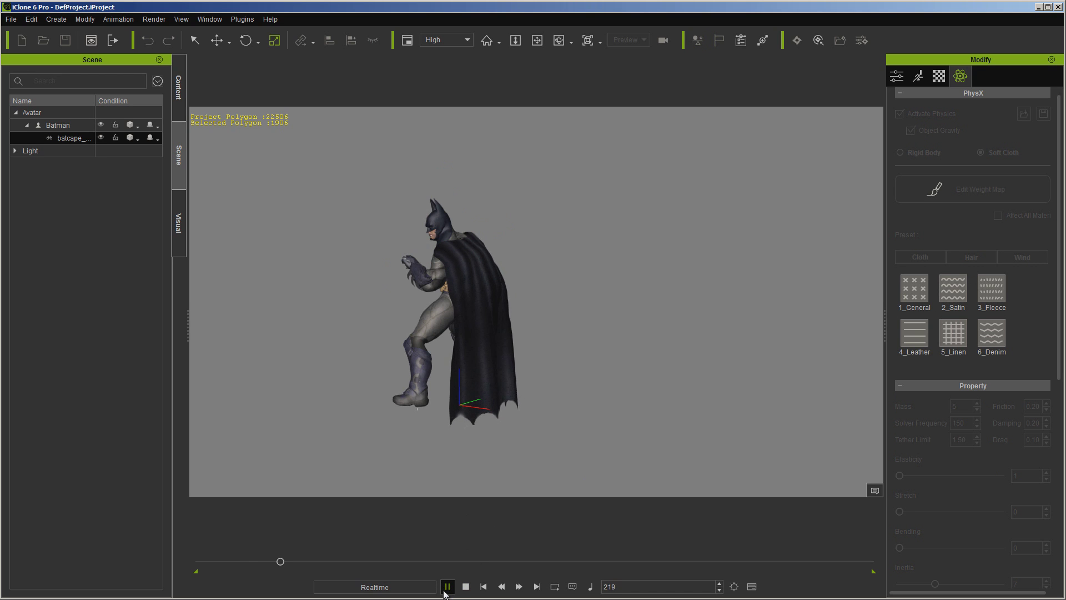
left_click(466, 587)
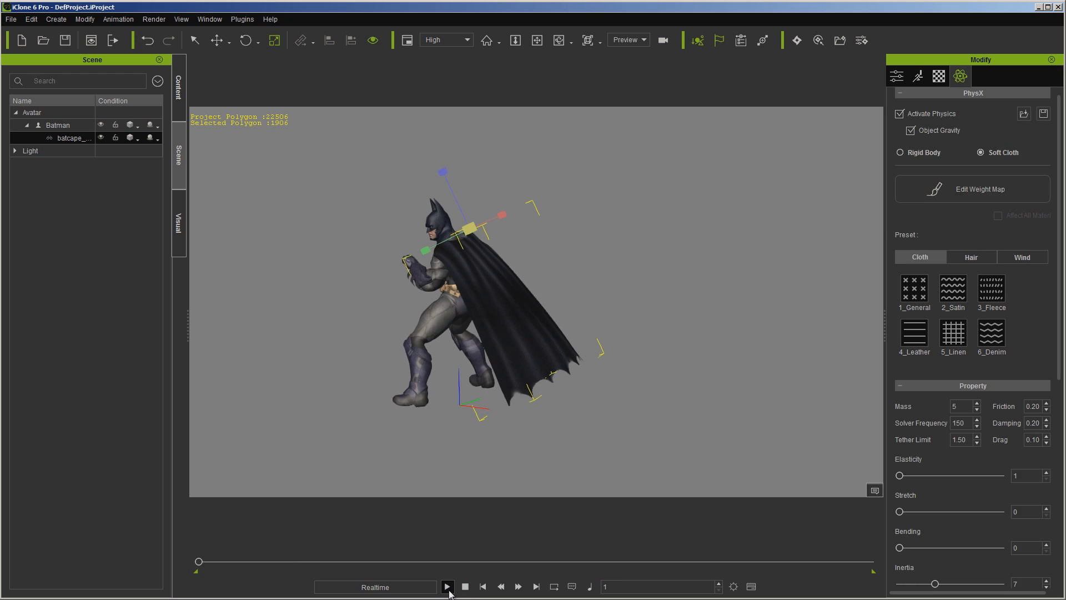
left_click(447, 587)
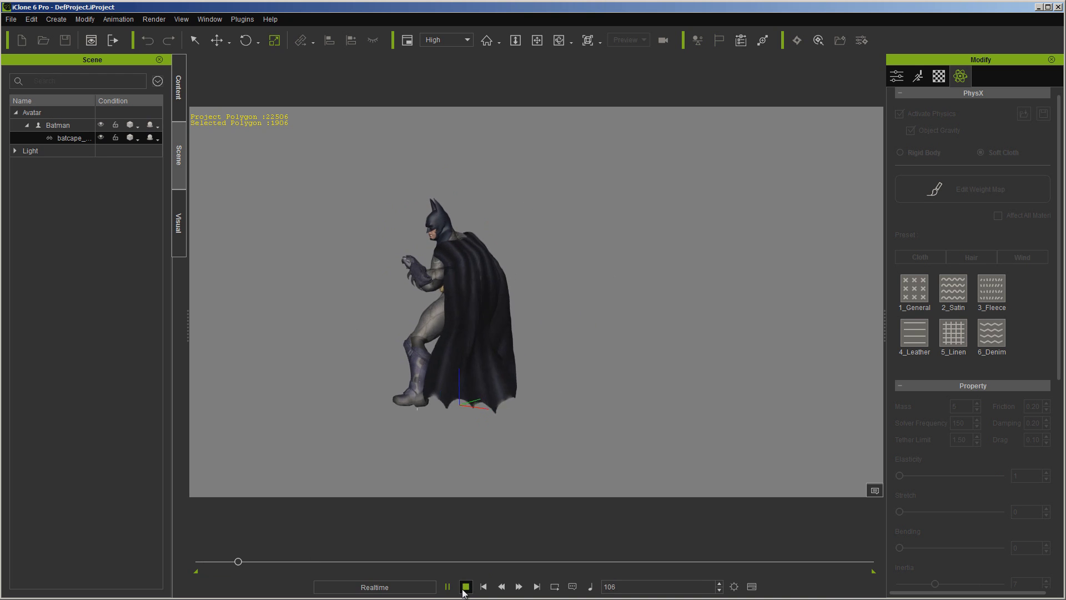
left_click(465, 587)
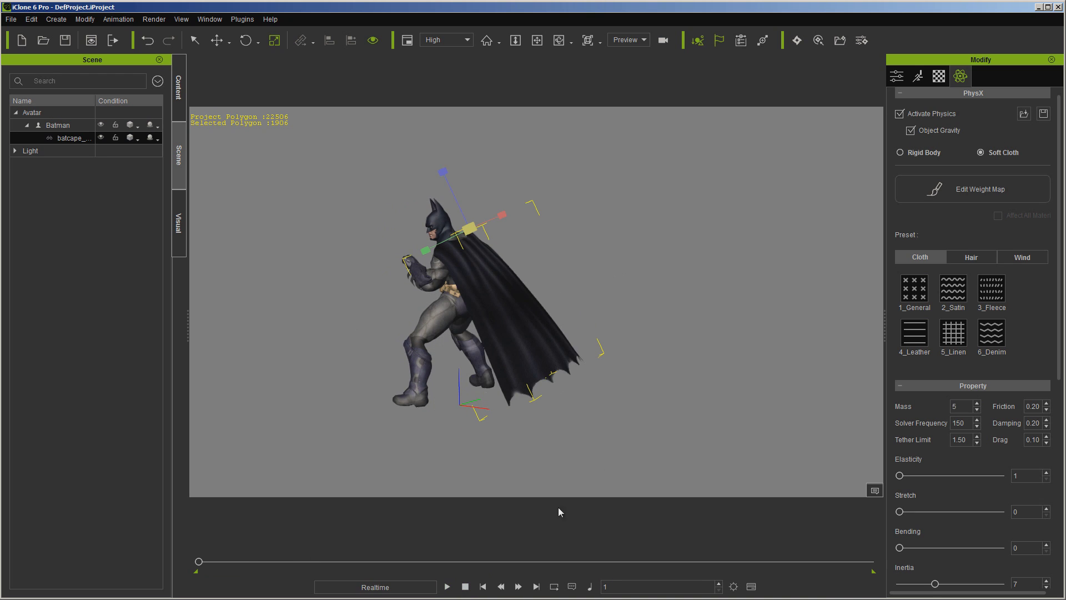
Apply the 4_Leather cloth preset to the cape and play the punch motion to check it.
left_click(906, 339)
left_click(447, 587)
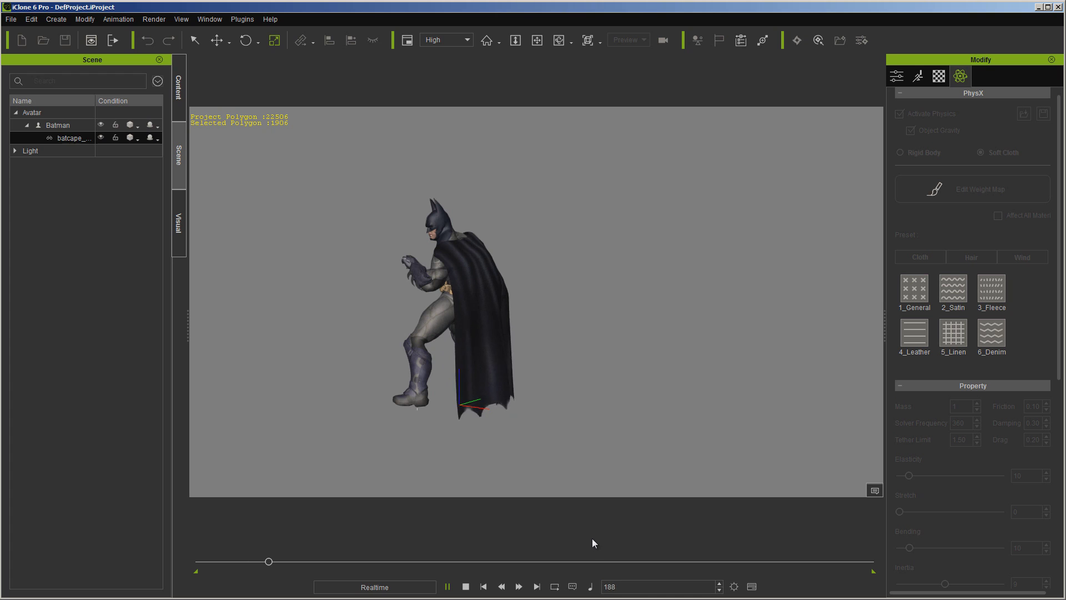
left_click(467, 587)
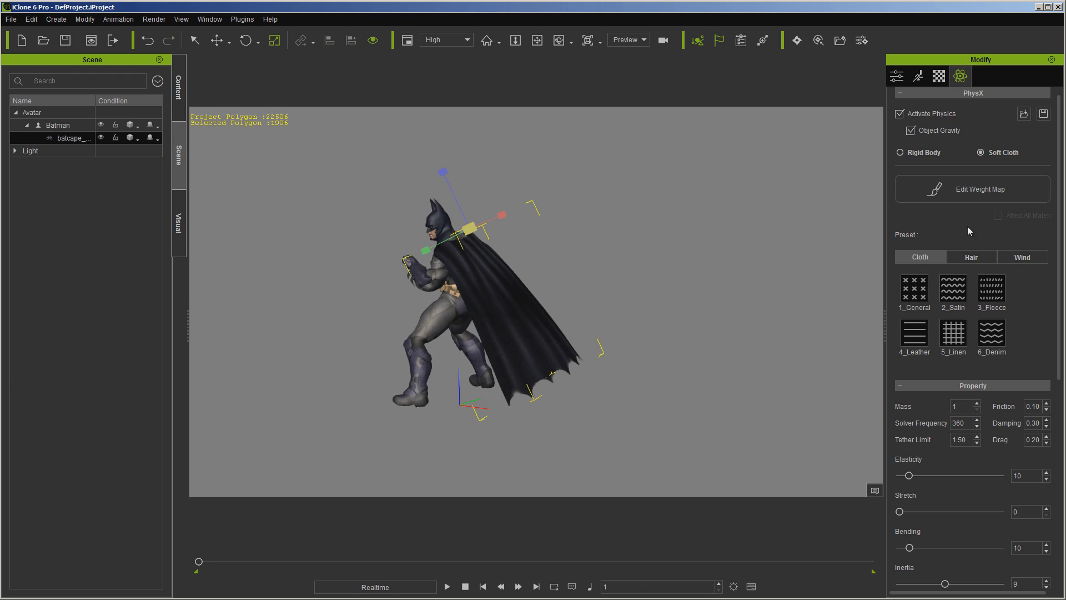
Open the cape's weight map to examine its black and white areas, and close the editor without changes.
left_click(953, 192)
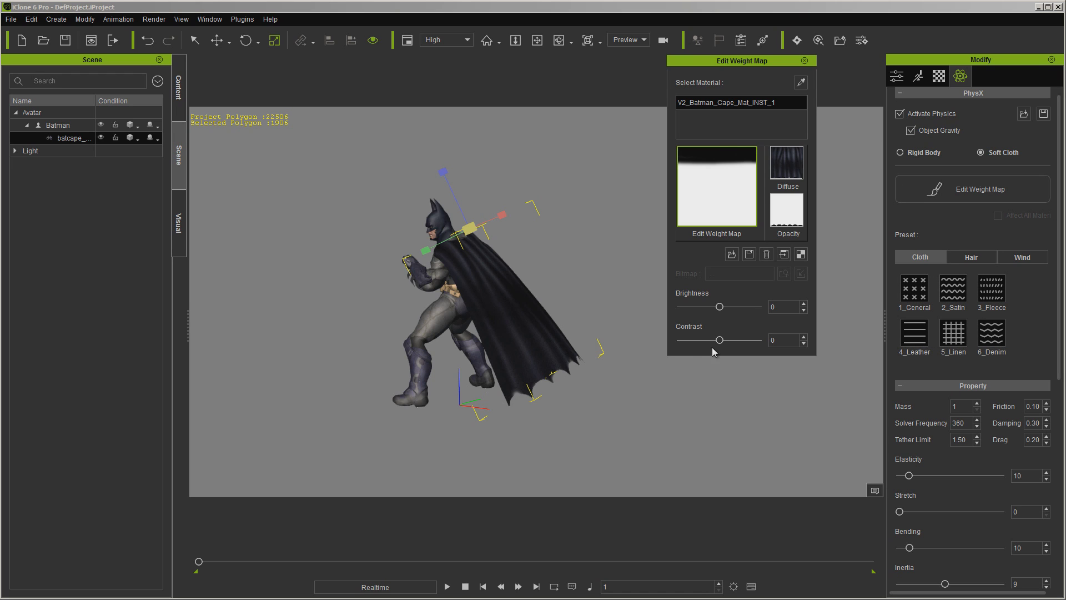
left_click(805, 61)
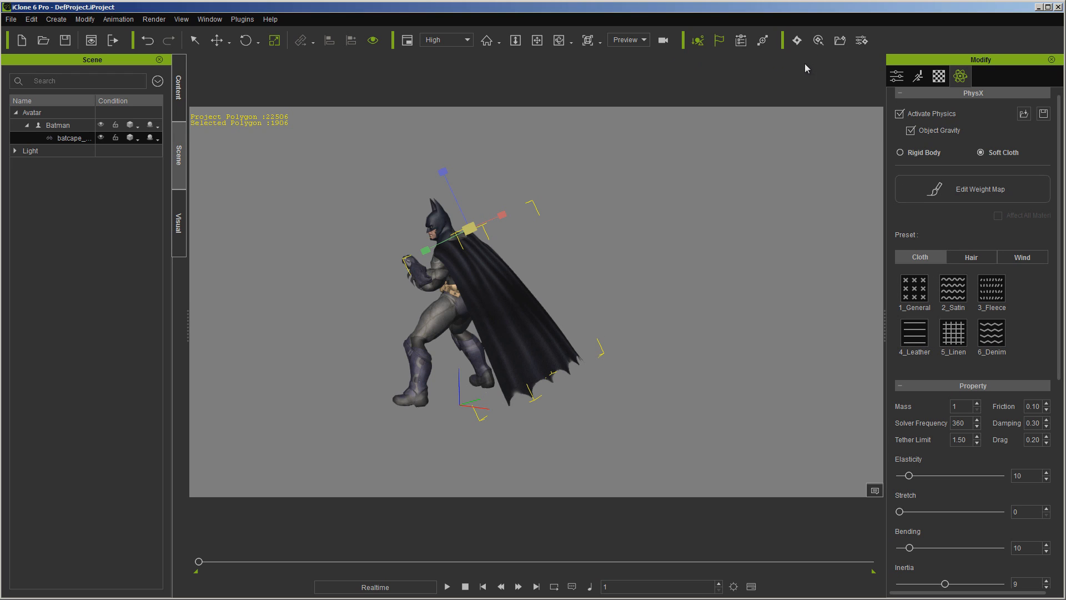